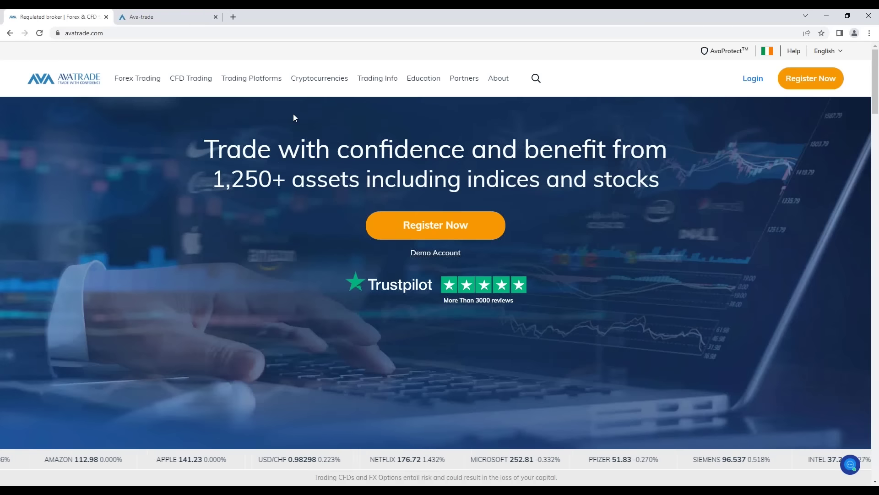
Open the AvaTradeGO mobile app page from Trading Platforms and scroll through it
mouse_move(262, 95)
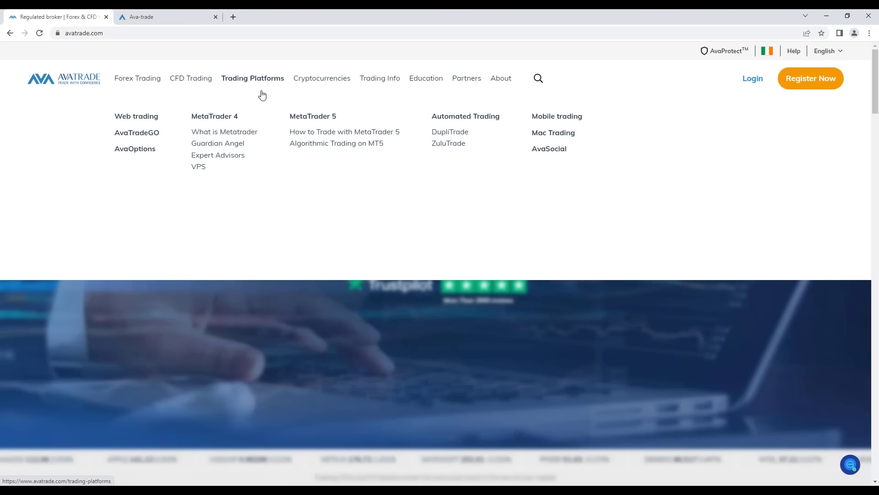
left_click(139, 133)
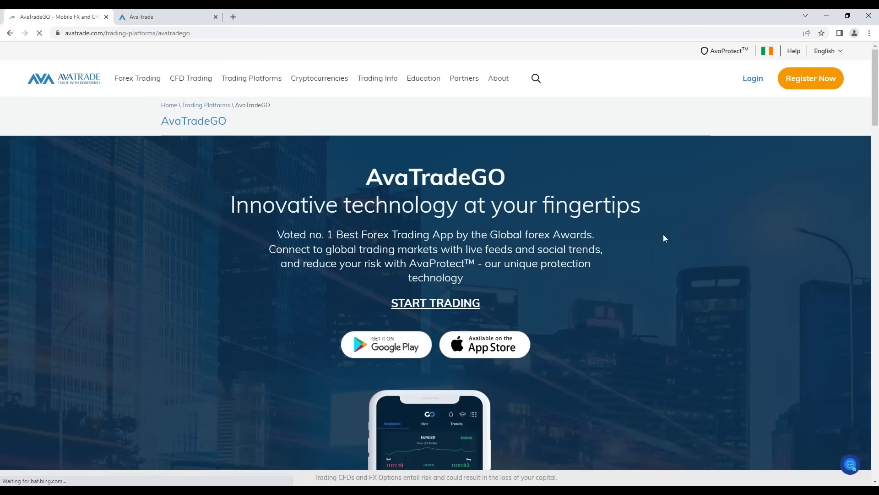
scroll(660, 247, "down", 4)
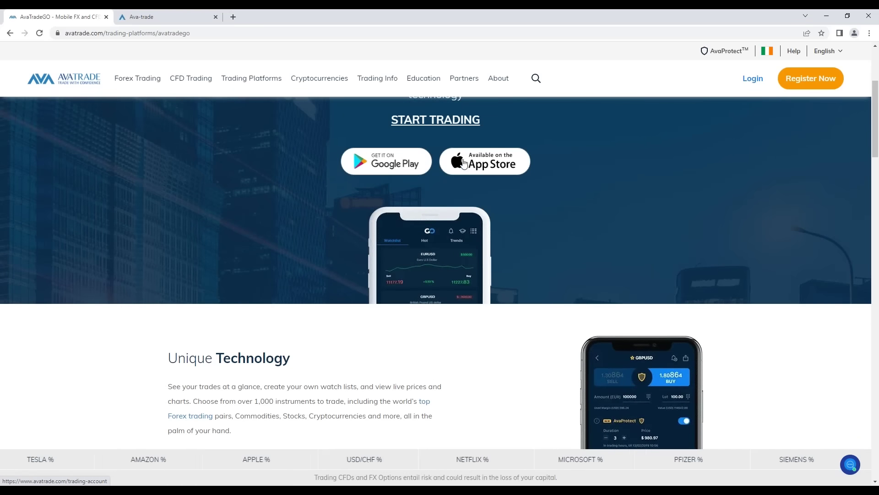
scroll(422, 264, "up", 4)
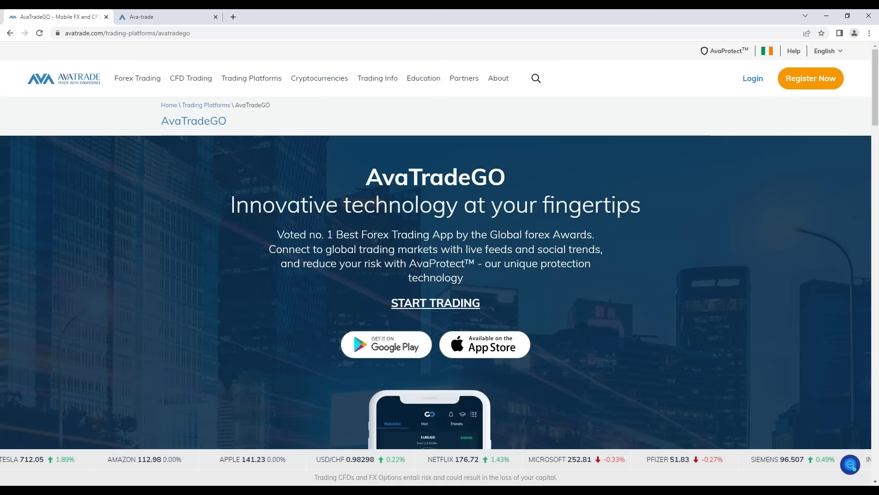
Switch to the WebTrader tab and lower the chart divider to enlarge the quote list
key("ctrl+Tab")
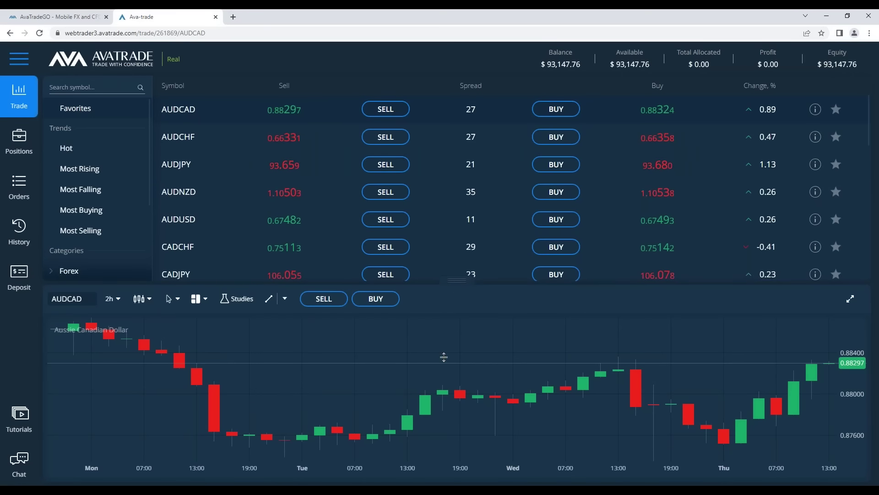
left_click_drag(463, 281, 463, 291)
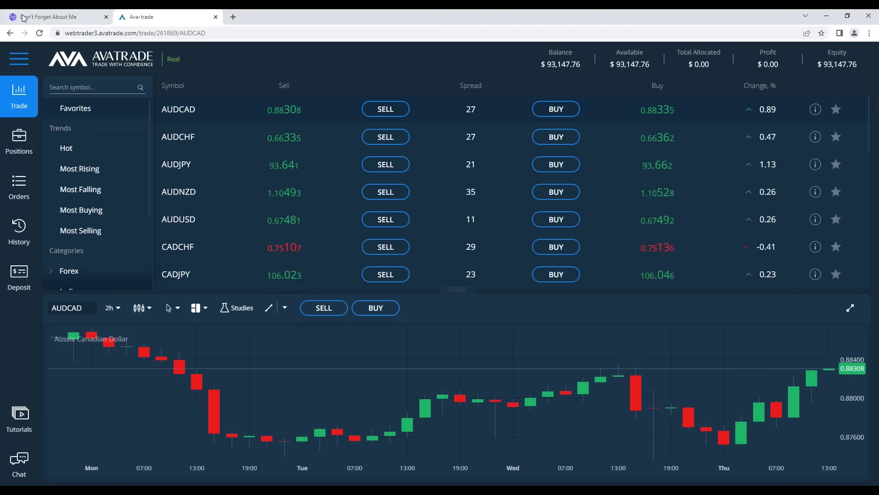
Open the Trading Central Economic Calendar through the side menu's Accounts and Trading Central sections
left_click(21, 65)
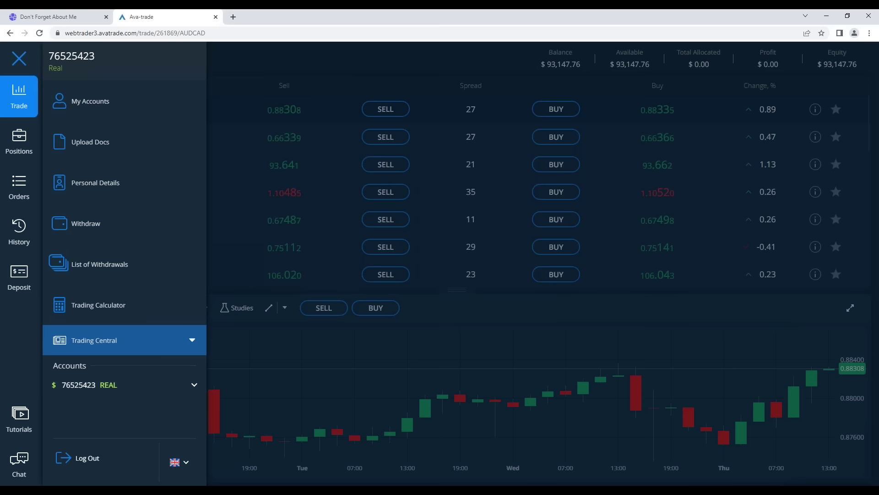
left_click(194, 385)
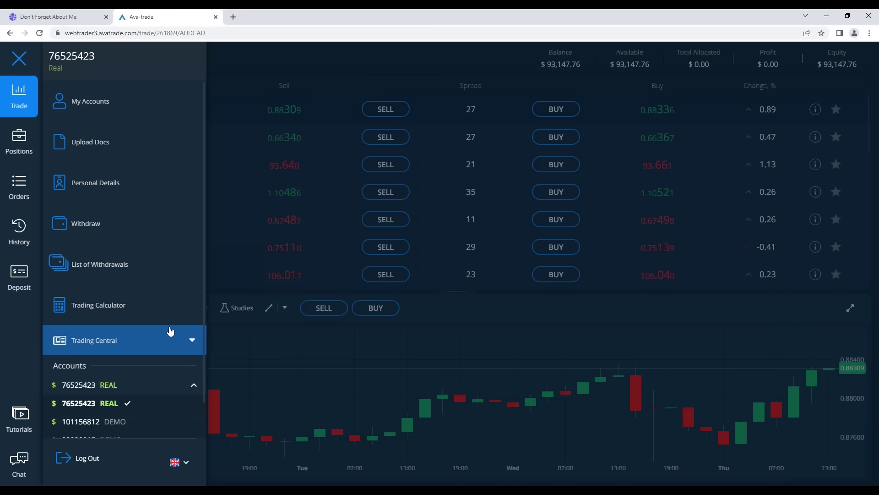
scroll(173, 420, "down", 1)
scroll(156, 328, "up", 1)
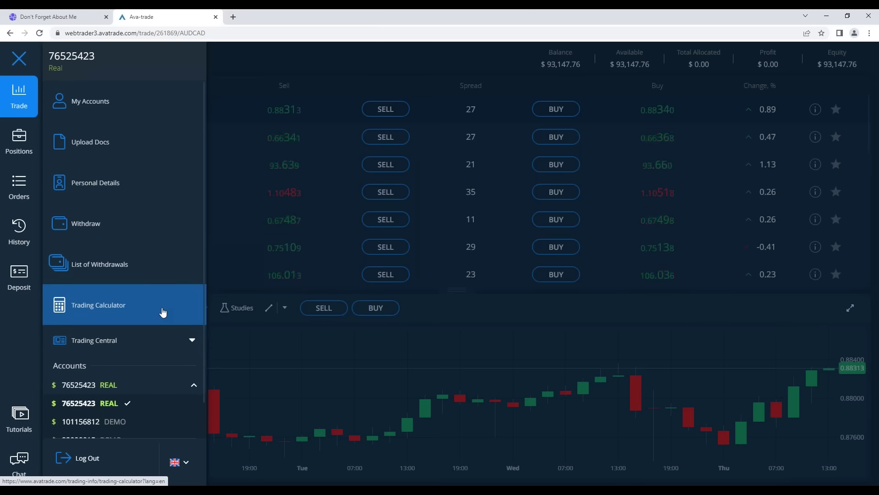
left_click(191, 341)
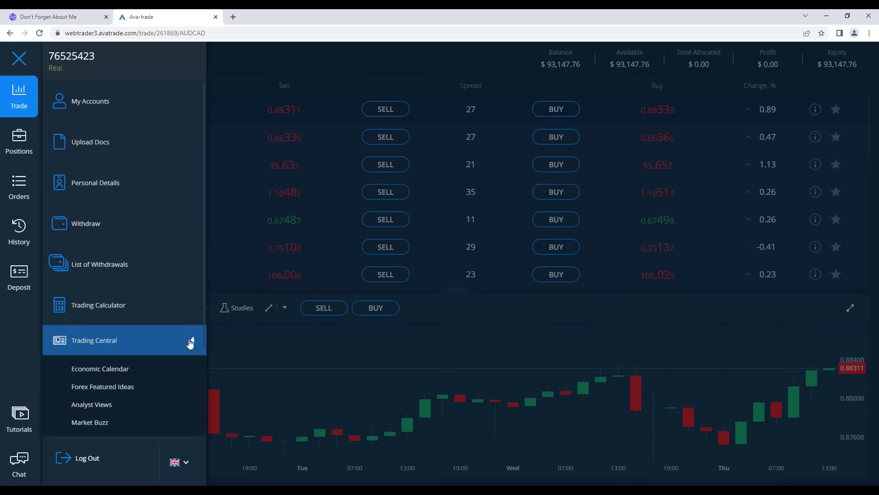
left_click(101, 370)
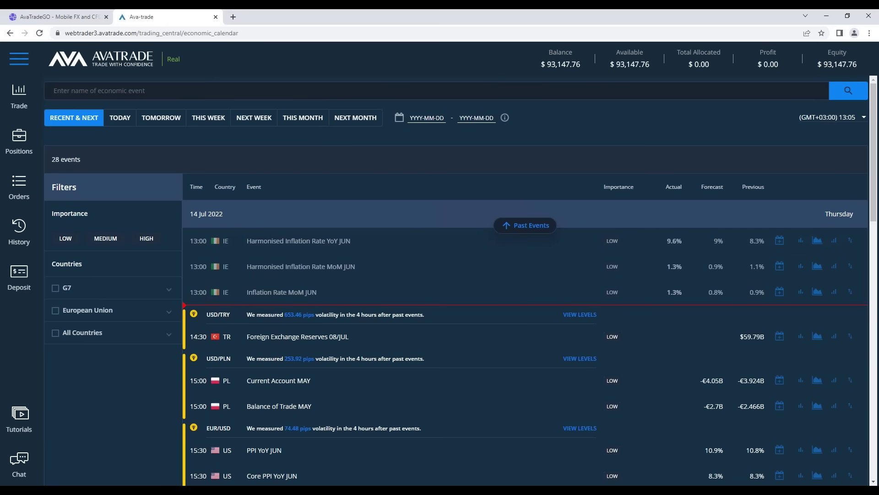
left_click(588, 360)
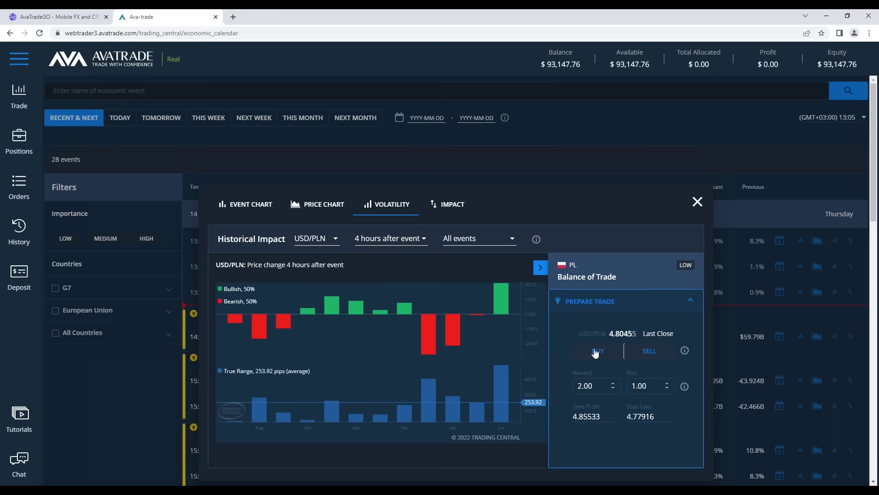
left_click(697, 203)
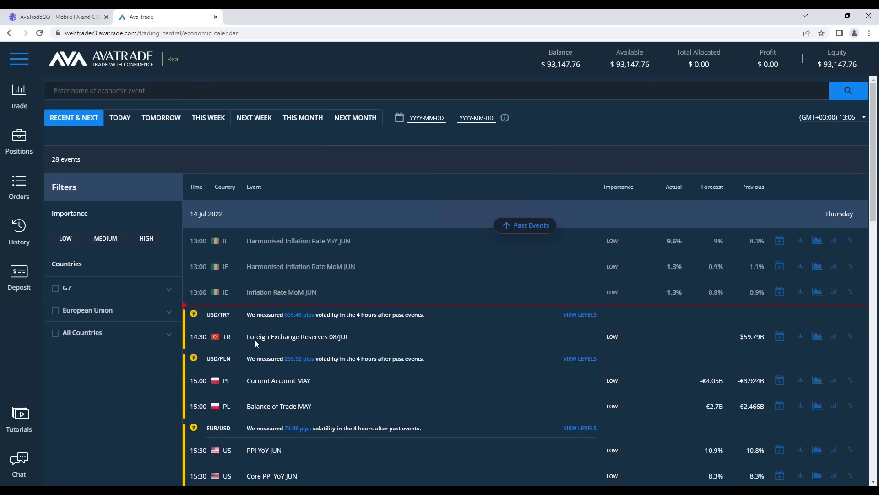
scroll(293, 343, "down", 3)
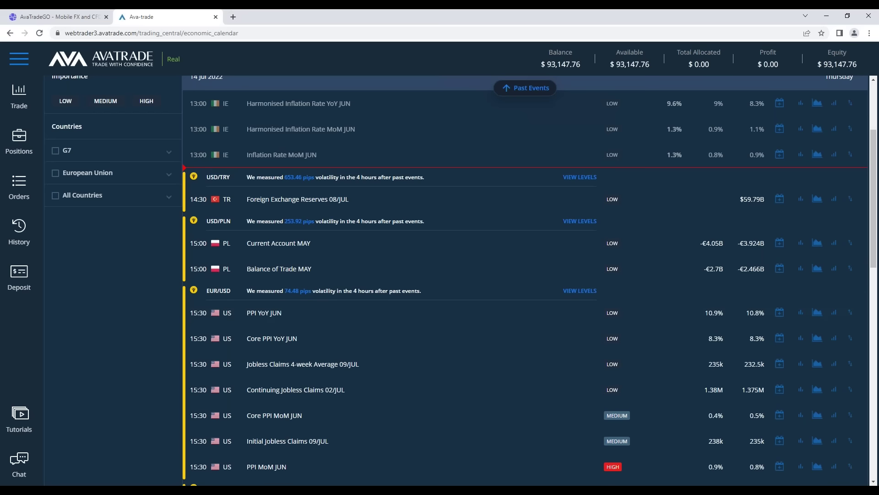
Open Trading Central's Market Buzz stocks bubble map from the side menu
left_click(19, 60)
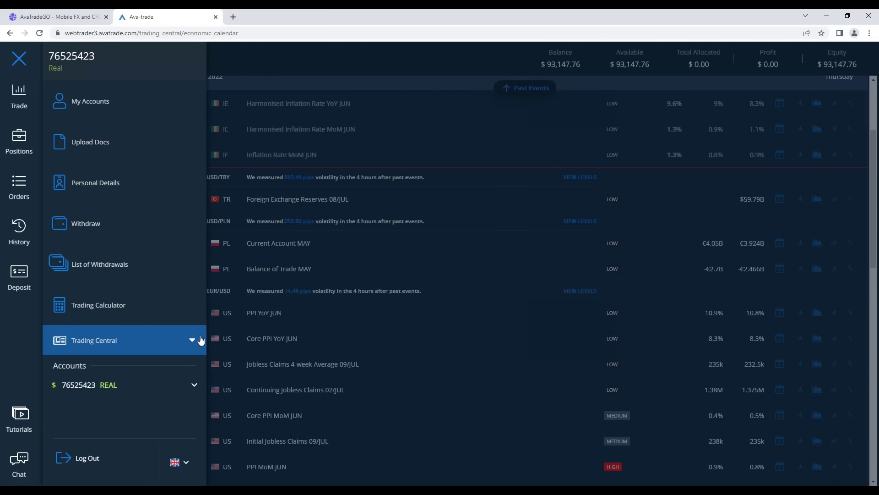
left_click(195, 339)
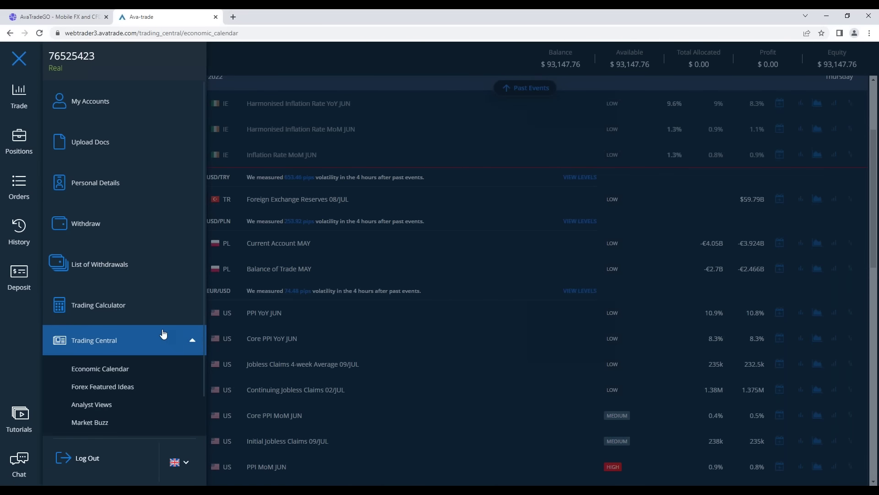
left_click(90, 422)
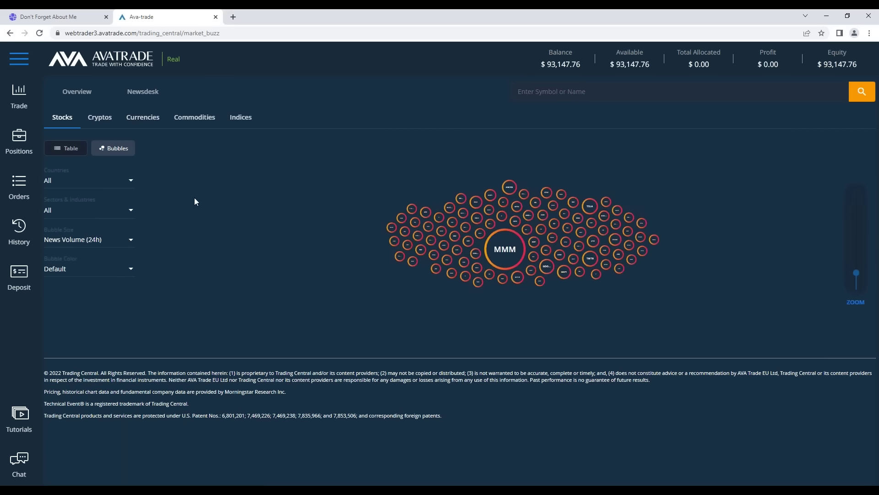
Select the large MMM bubble to open the 3M Co news overview
mouse_move(506, 249)
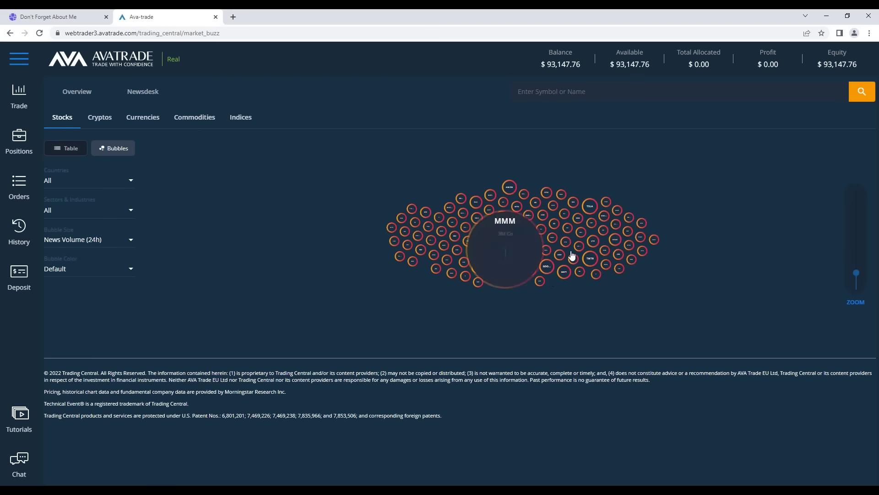
mouse_move(542, 220)
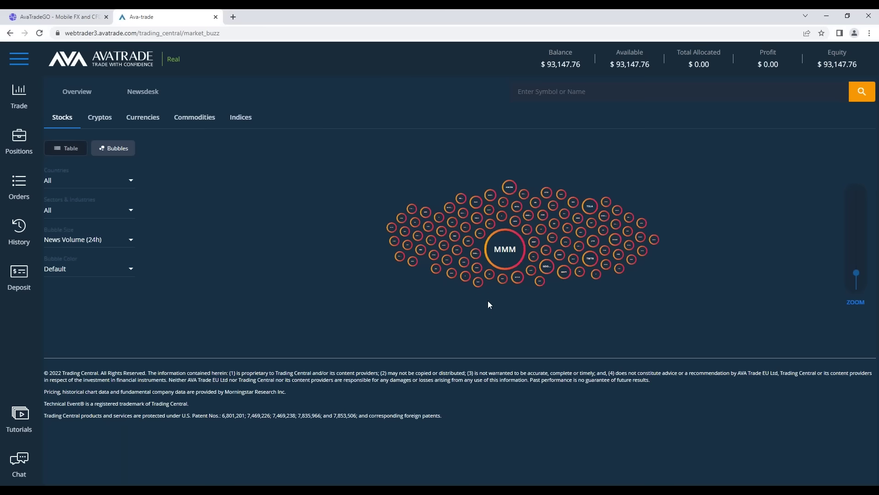
left_click(505, 252)
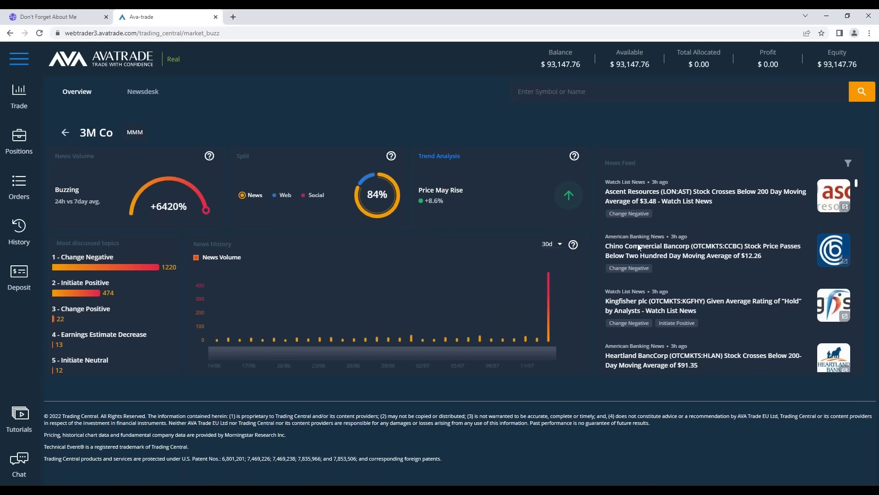
Read and close the Ascent Resources article, scroll the News Feed, then return to Market Buzz
left_click(733, 194)
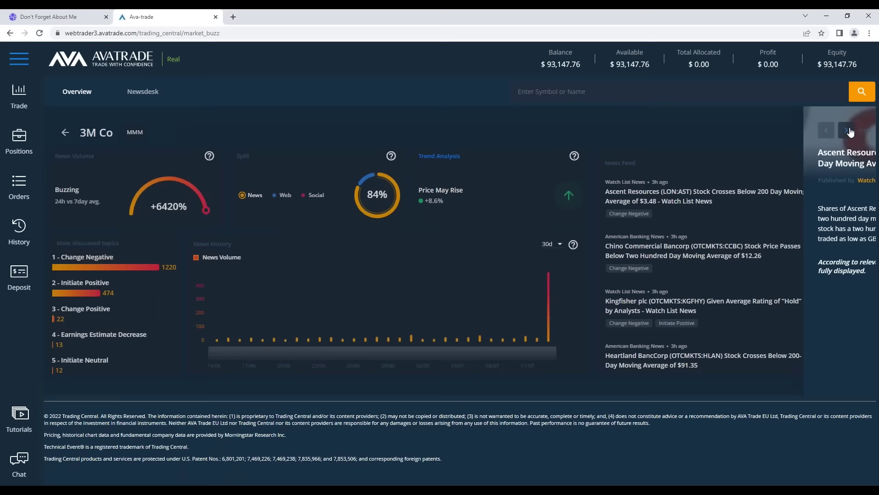
left_click(851, 131)
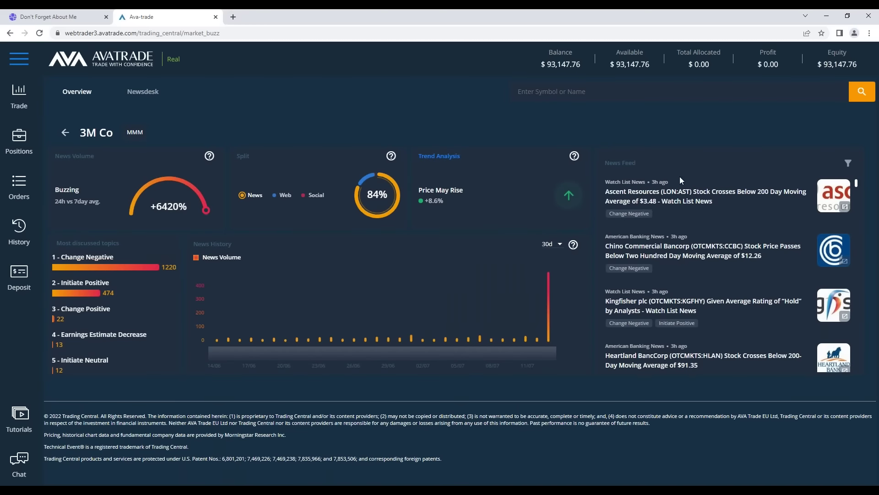
scroll(673, 303, "down", 1)
scroll(673, 302, "down", 5)
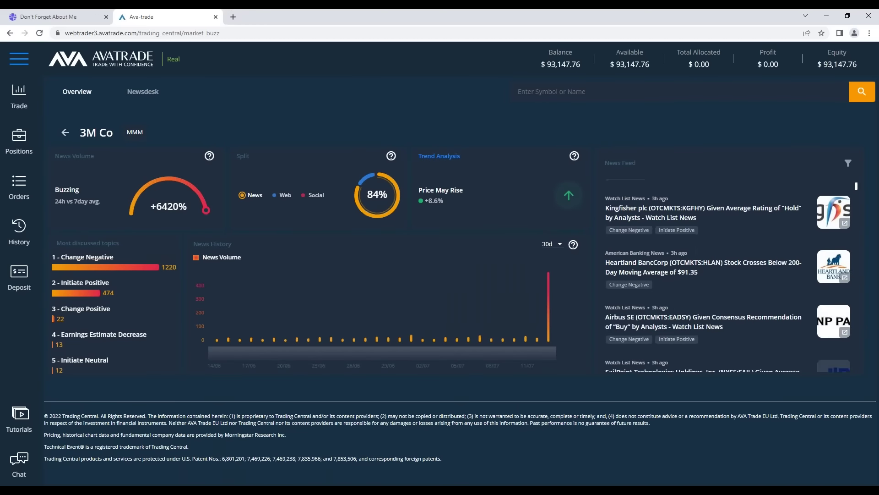
scroll(698, 304, "down", 5)
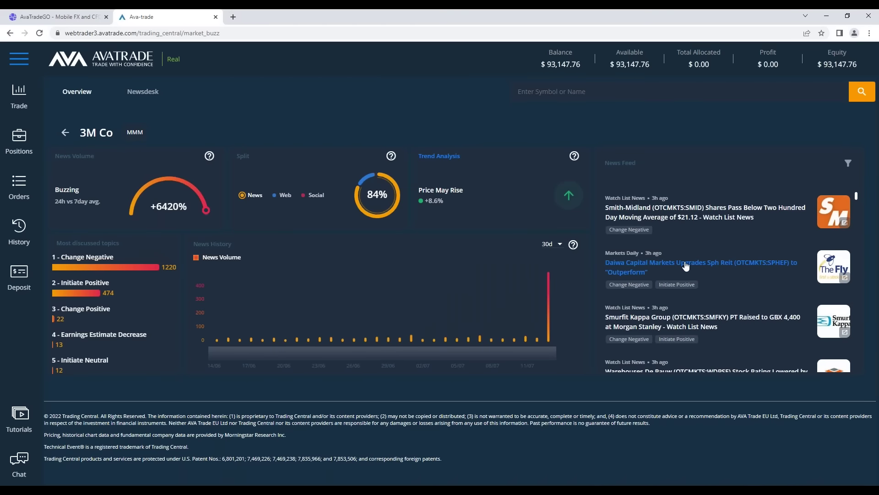
scroll(697, 267, "down", 5)
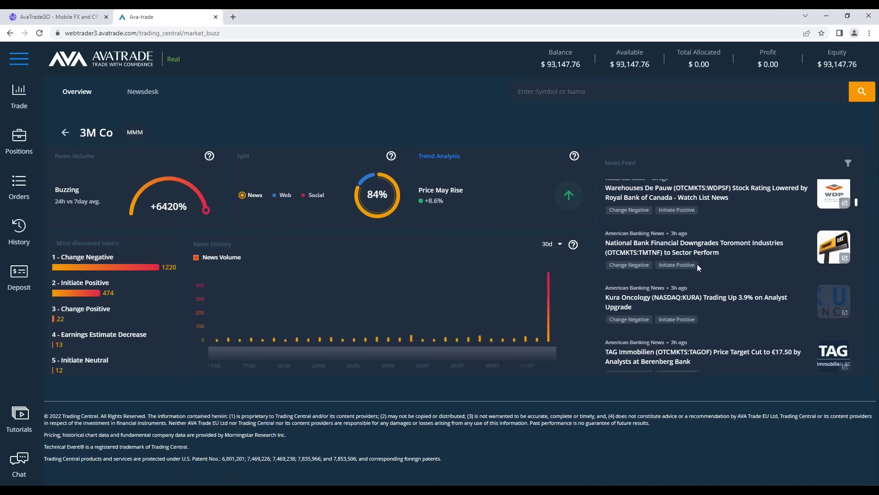
scroll(681, 270, "down", 3)
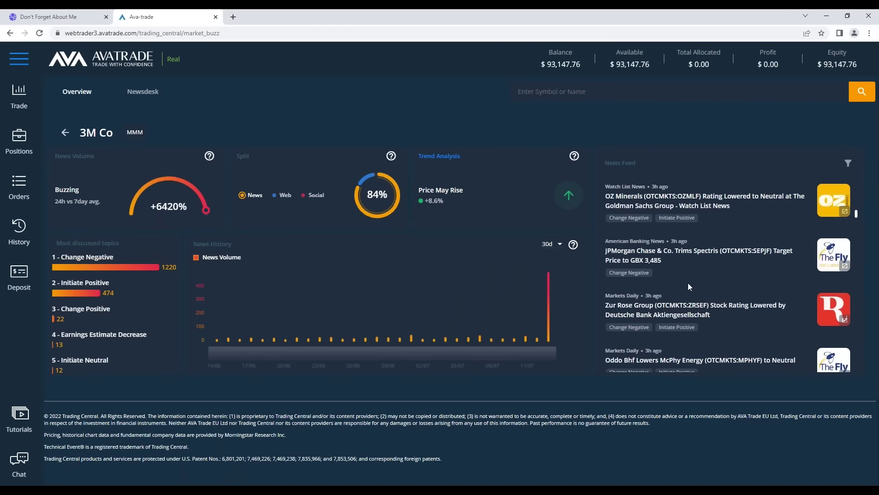
scroll(689, 289, "down", 3)
scroll(694, 312, "up", 10)
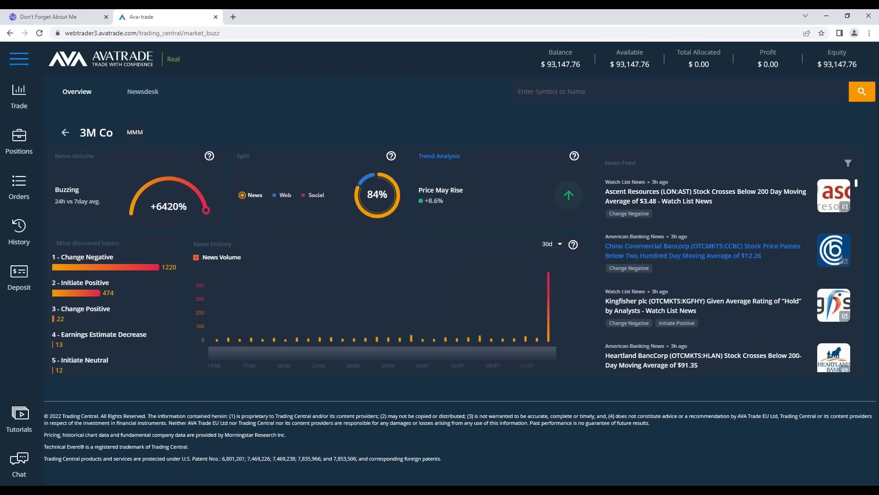
left_click(64, 133)
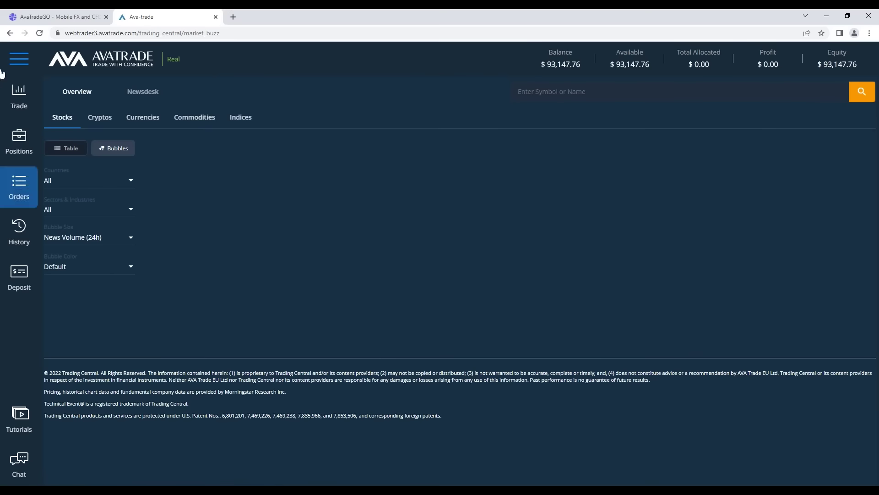
Go to the Trade page from the left sidebar
left_click(23, 116)
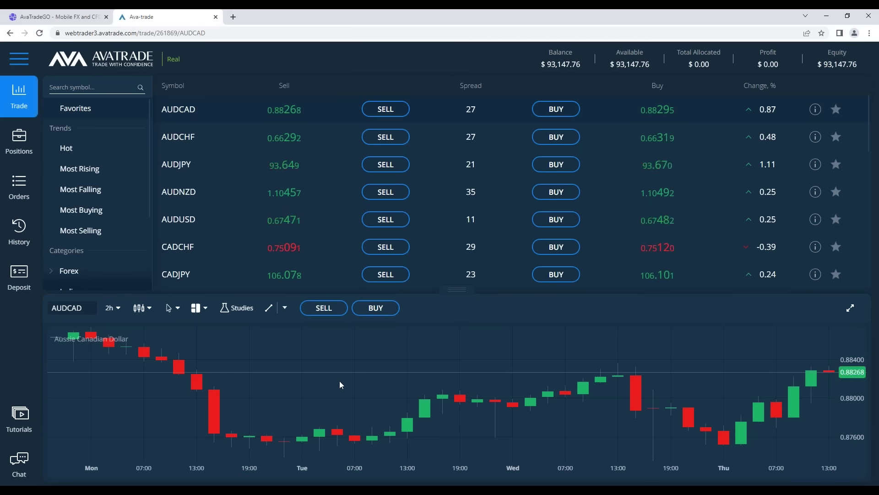
Search 'gold' and load GOLD from Commodities / Metals into the trading view
type("gold")
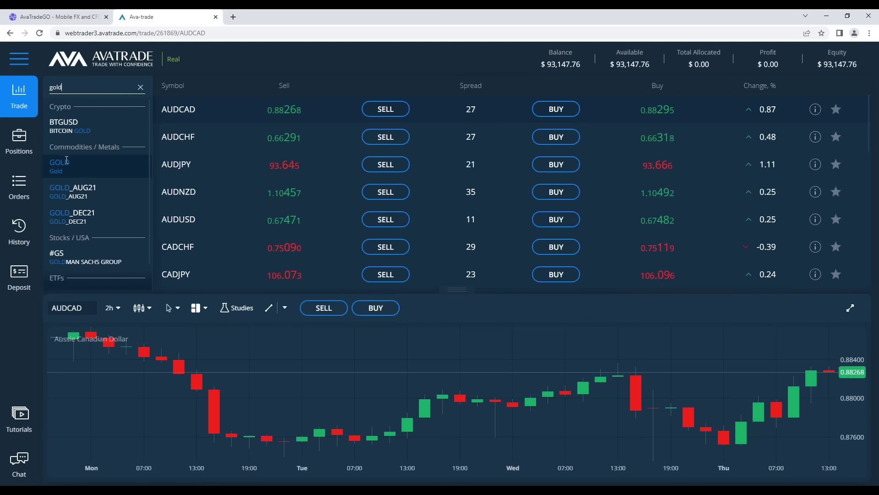
left_click(66, 163)
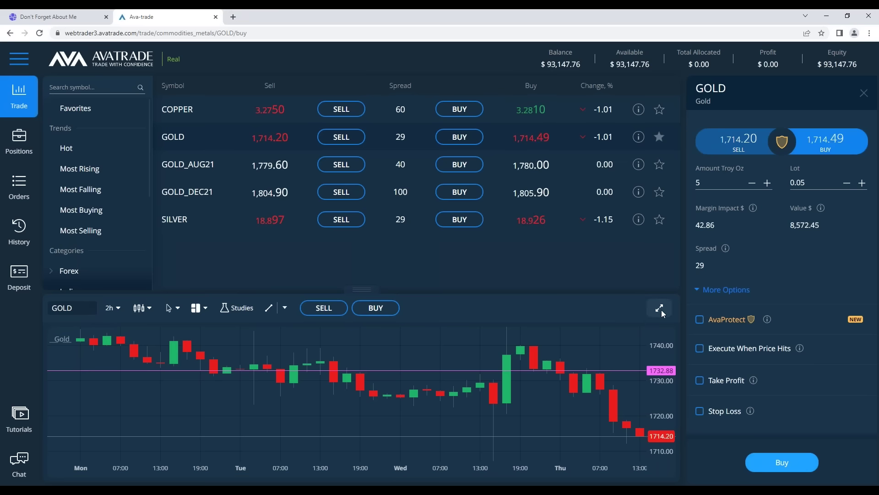
Expand the GOLD chart over the quote list and zoom out to show more days
left_click(659, 307)
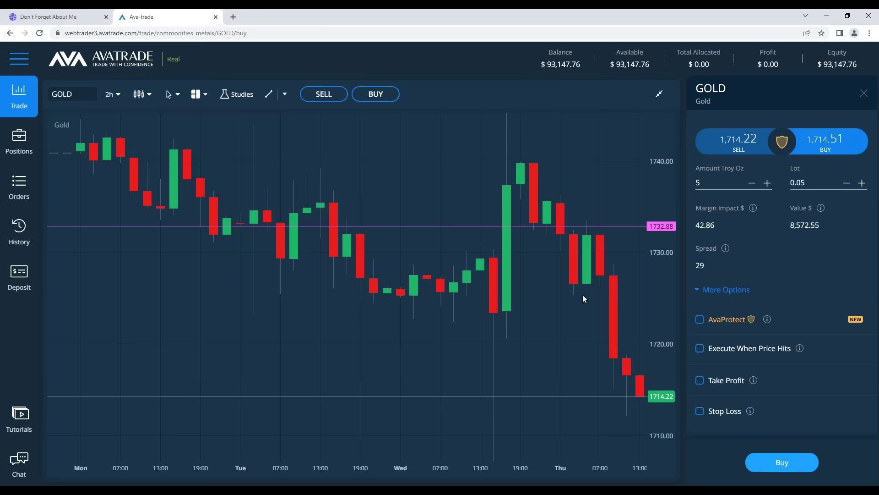
scroll(591, 321, "down", 3)
scroll(535, 337, "down", 4)
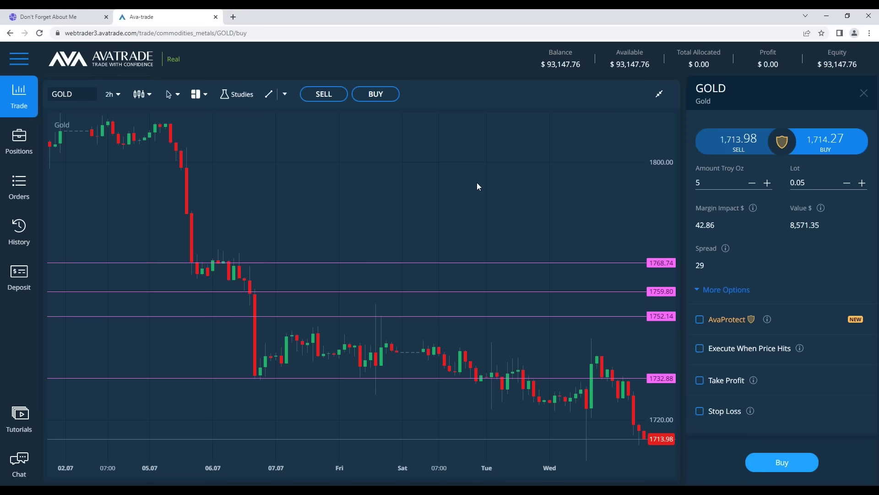
left_click(269, 94)
Draw a falling trend line from the 1812.00 peak through 1768.50, then reposition the chart view
left_click(166, 123)
left_click_drag(209, 147, 554, 337)
left_click_drag(308, 287, 160, 218)
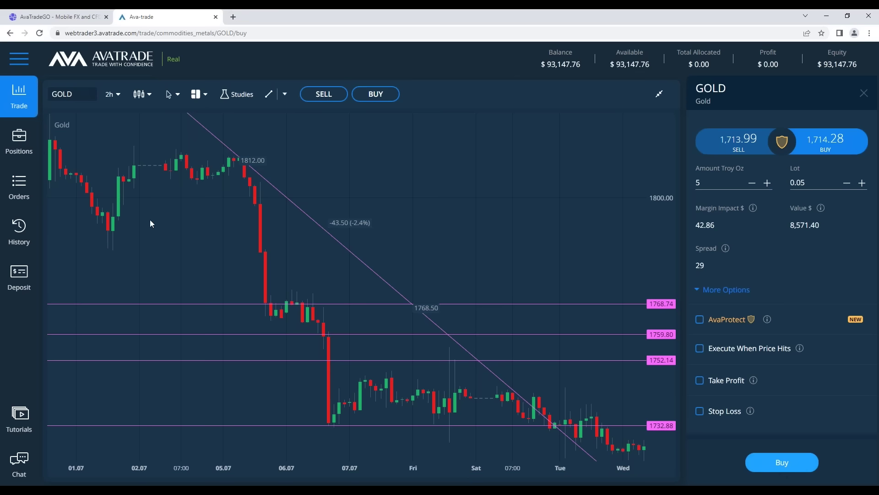
Switch GOLD to 1d candles and delete the diagonal trend line
left_click(112, 94)
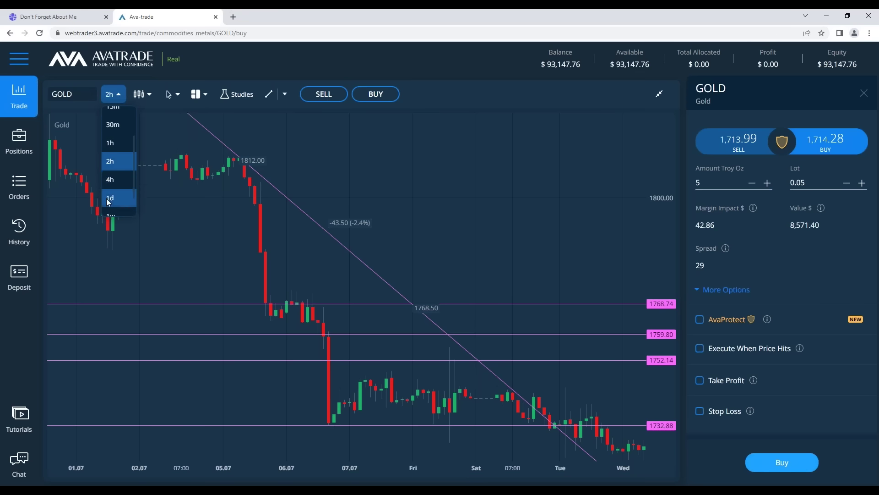
left_click(108, 198)
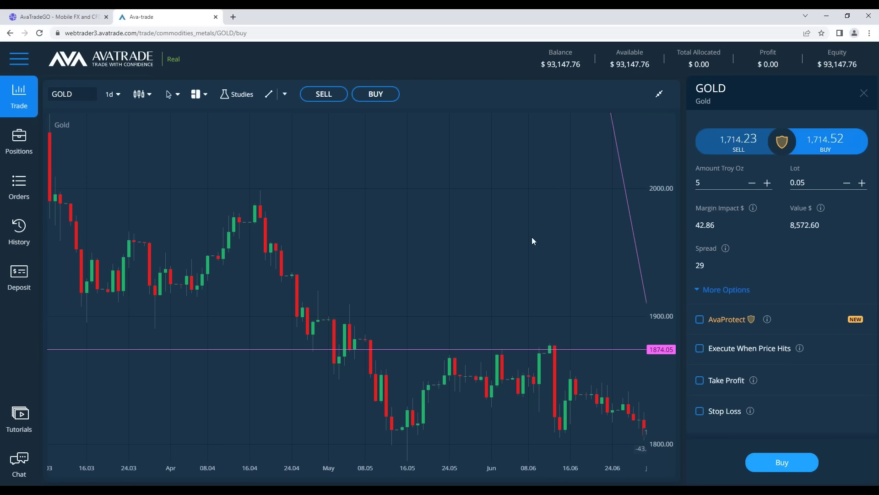
left_click(641, 268)
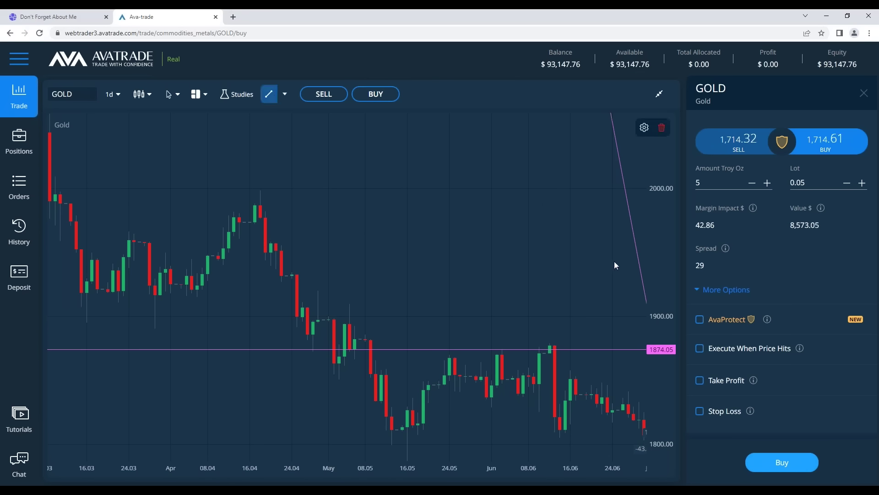
left_click(661, 127)
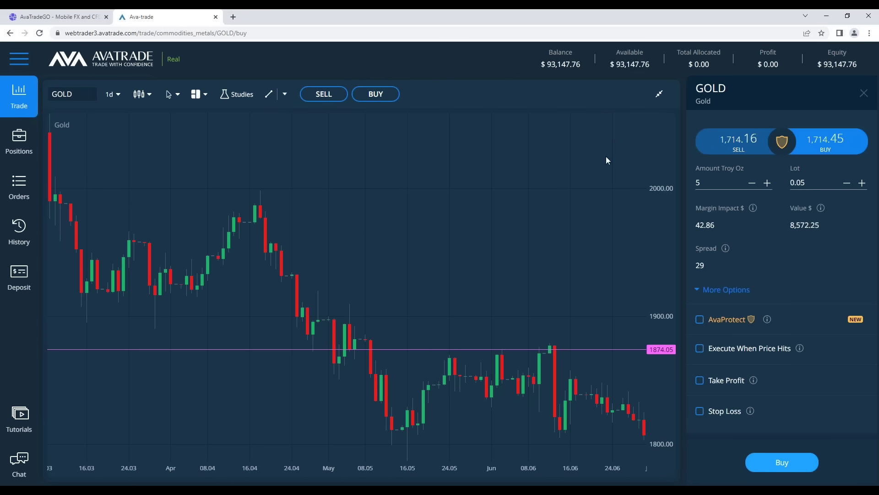
Add a horizontal price line at 1788.58
left_click(286, 94)
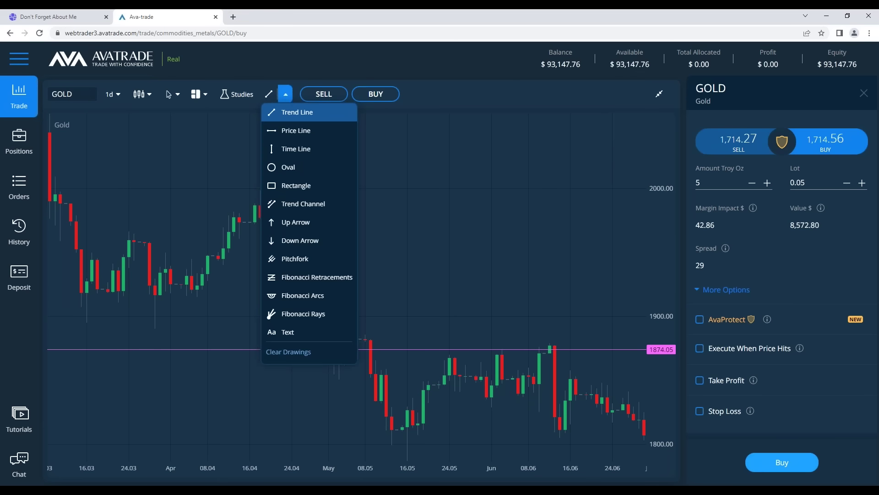
left_click(296, 130)
left_click(486, 460)
left_click_drag(514, 460, 513, 459)
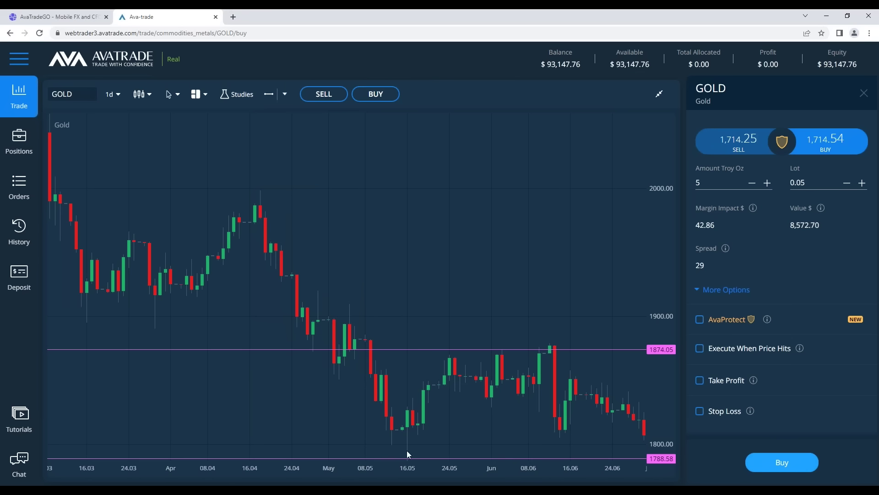
left_click_drag(479, 273, 388, 279)
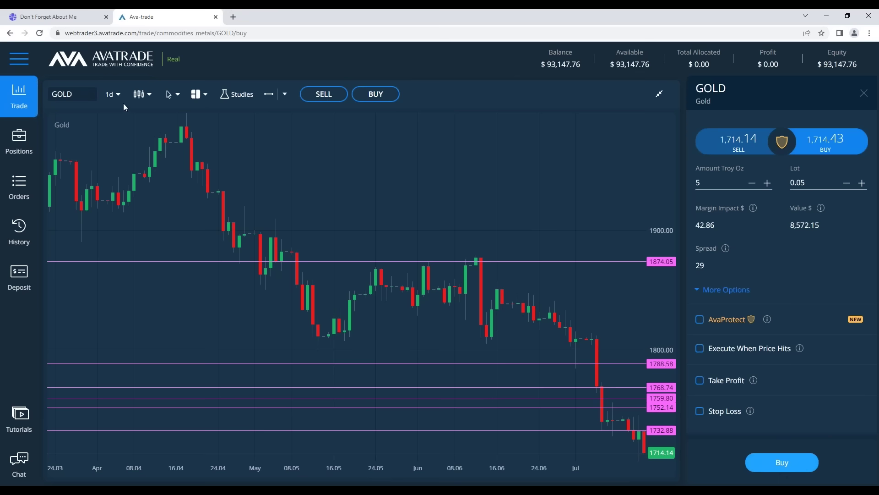
Change the GOLD chart timeframe to 1w candles
left_click(112, 95)
left_click(113, 94)
left_click(109, 95)
scroll(110, 172, "down", 3)
left_click(112, 192)
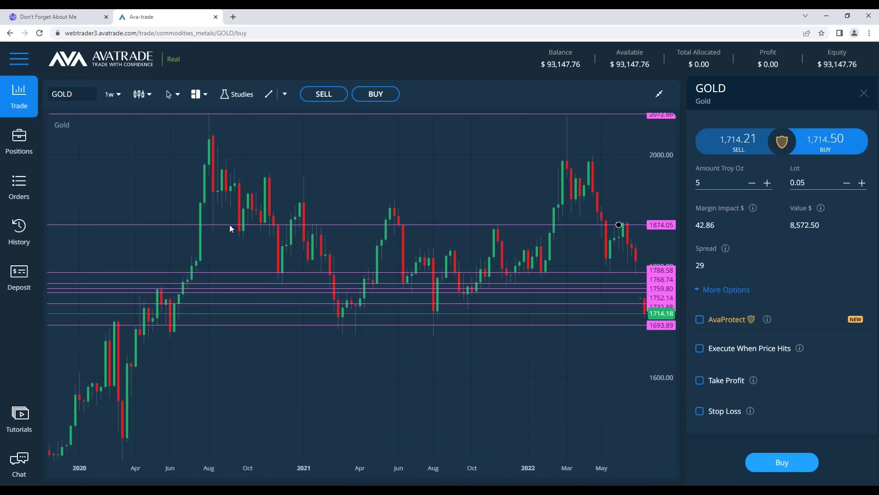
Delete the horizontal lines at 1693.89, 1732.88, 1759.80, 1752.14, 1768.74 and 1788.58
left_click(616, 326)
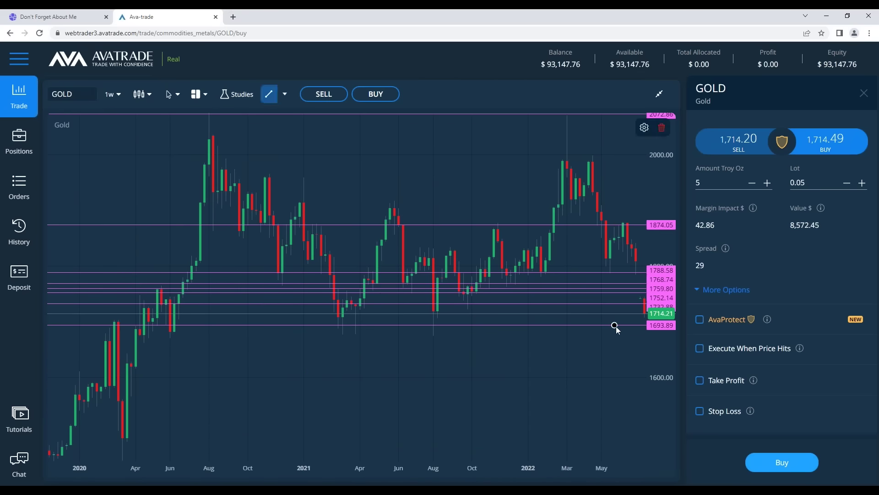
key("Delete")
left_click(630, 304)
key("Delete")
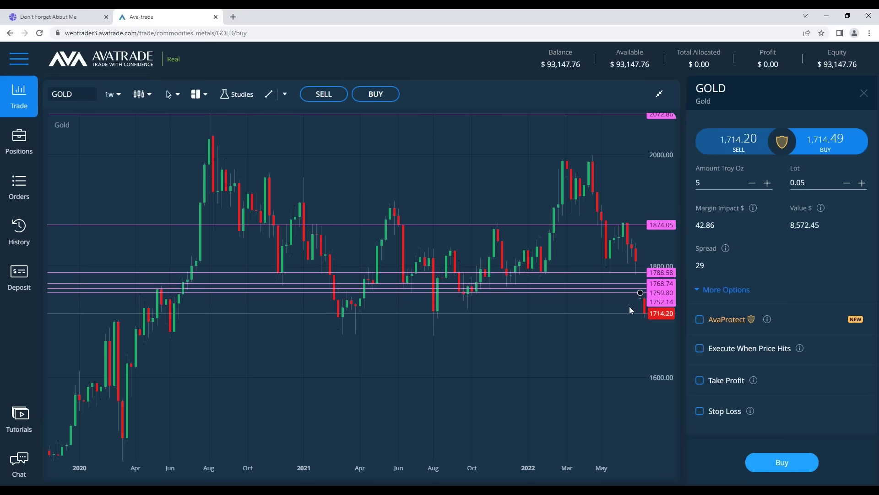
key("Delete")
left_click(631, 300)
key("Delete")
left_click(630, 283)
key("Delete")
left_click(623, 273)
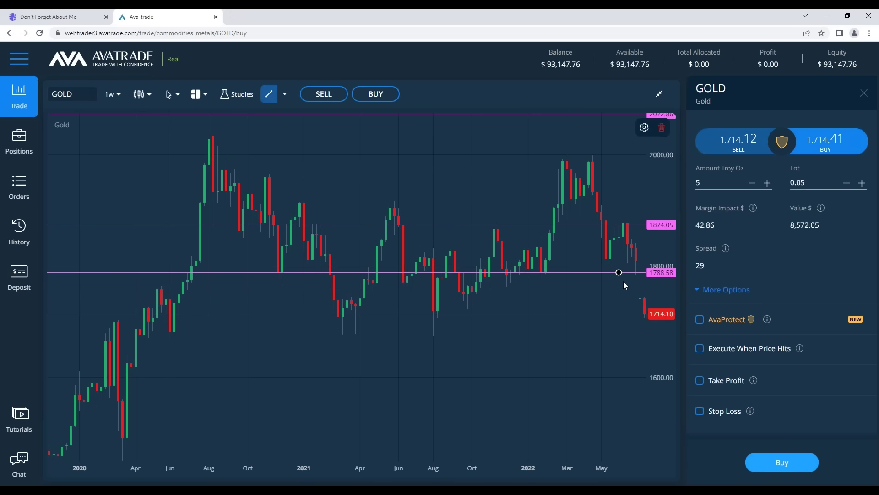
key("Delete")
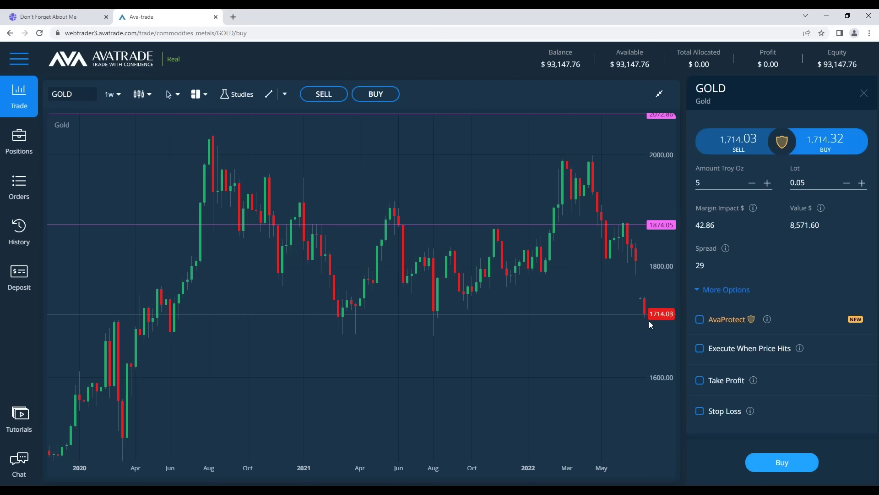
Drag the 1874.05 line down to 1673.43 and deselect it
left_click_drag(639, 224, 615, 336)
left_click(538, 362)
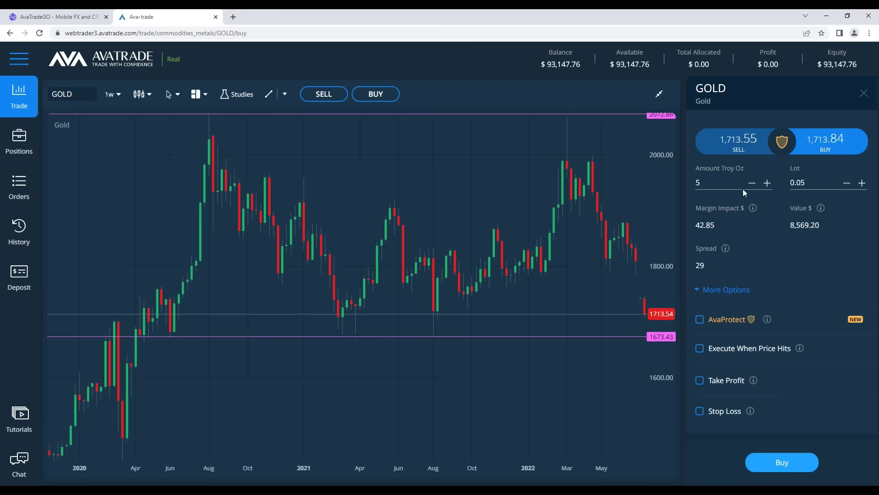
Make the GOLD ticket a sell order with take profit at 1,680.00
left_click(727, 139)
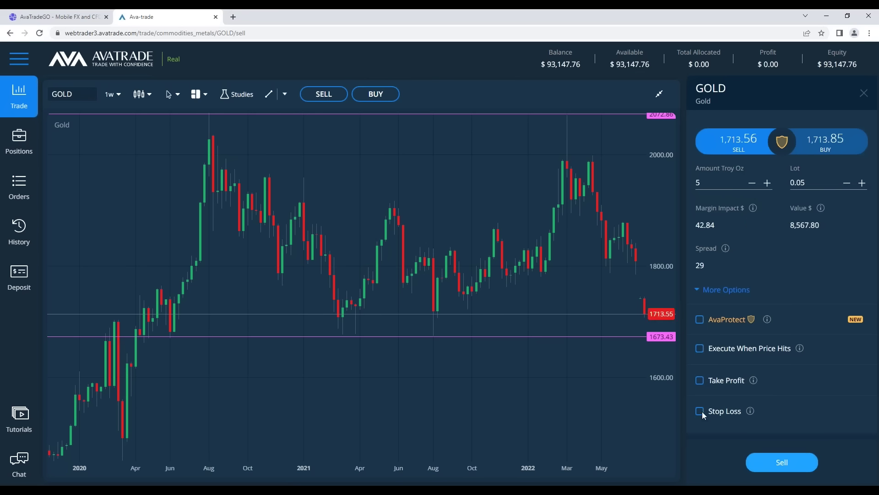
left_click(699, 380)
left_click(707, 414)
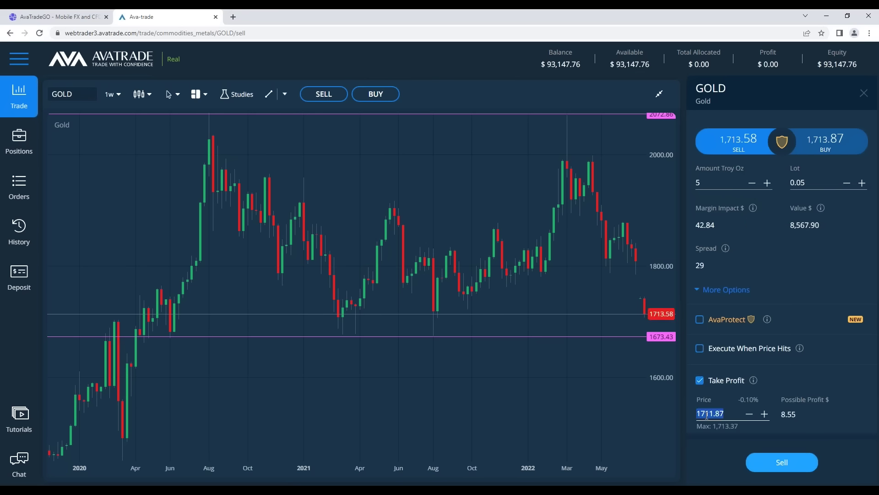
type("1680")
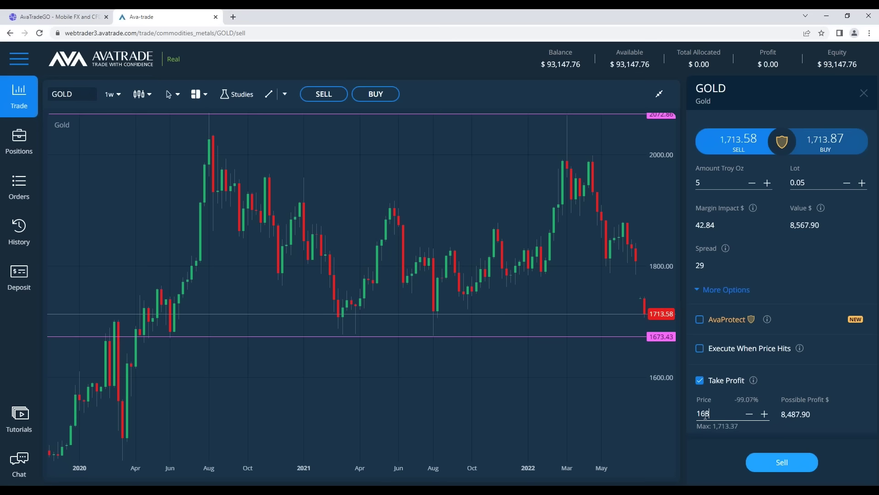
left_click(854, 414)
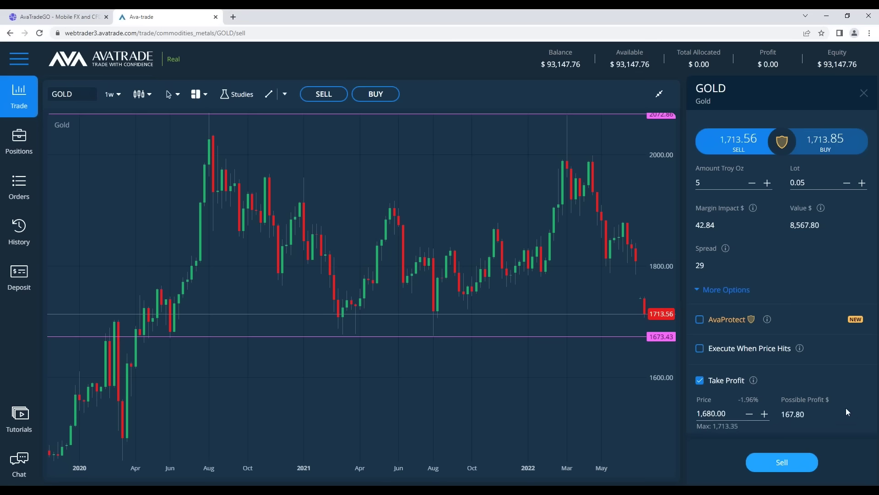
Change the chart timeframe to 2h
left_click(121, 98)
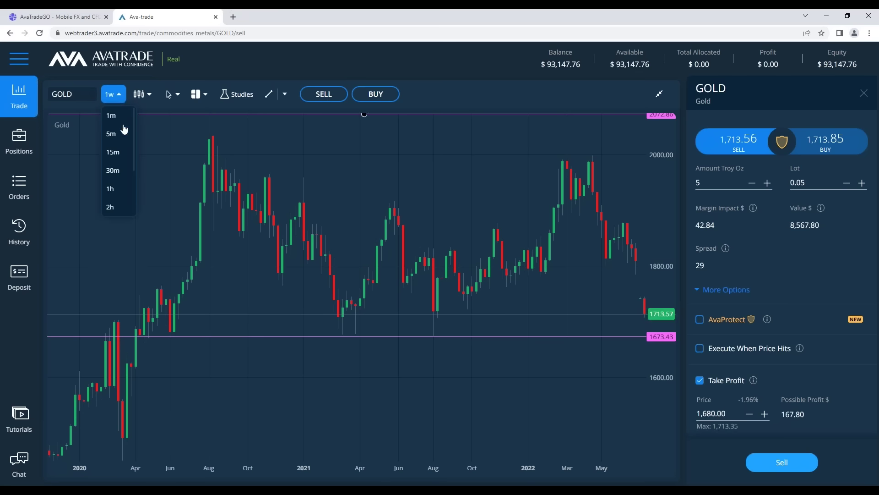
left_click(110, 208)
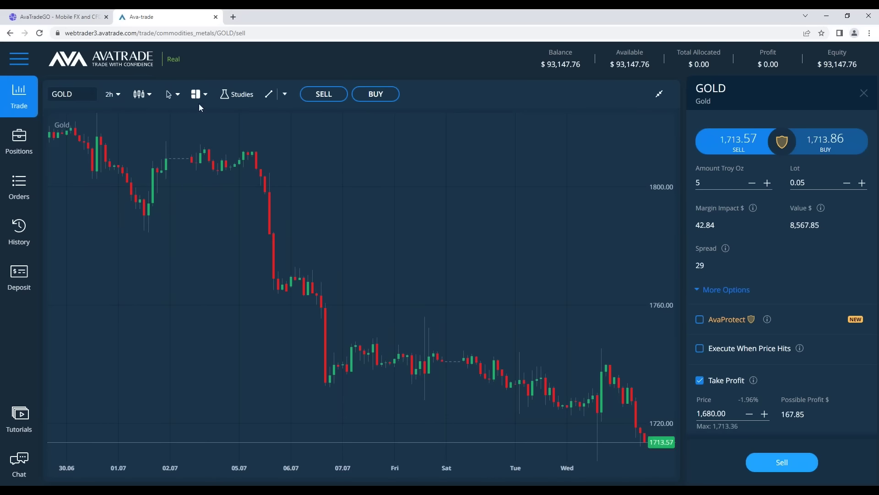
Draw a horizontal line at 1736.22 beneath the recent 2-hour highs
left_click(285, 95)
left_click(288, 129)
left_click(571, 342)
left_click_drag(573, 420, 598, 423)
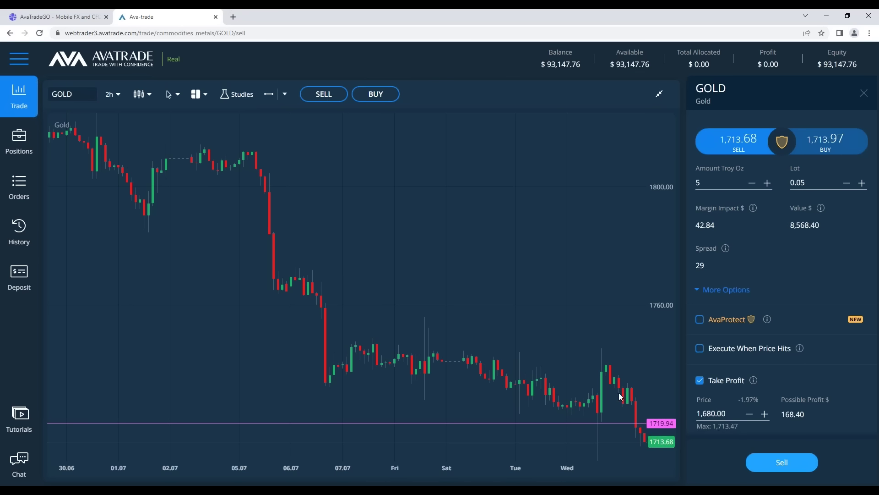
left_click_drag(628, 422, 640, 343)
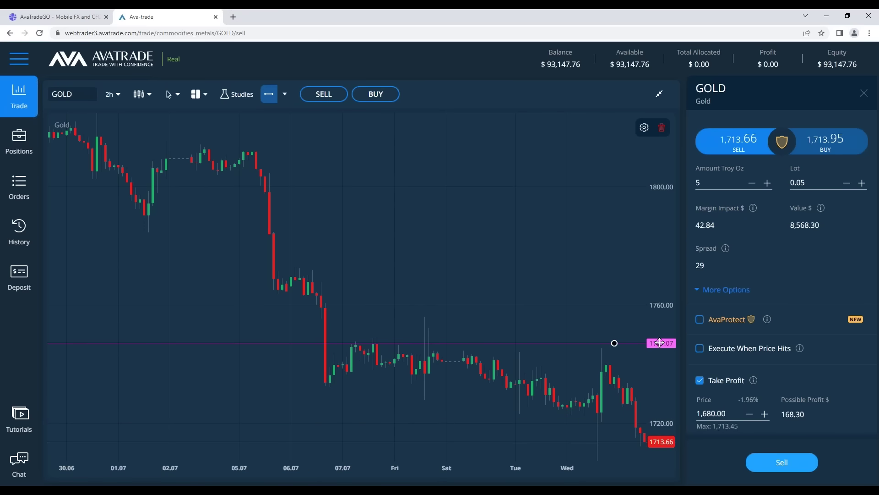
left_click_drag(661, 343, 641, 375)
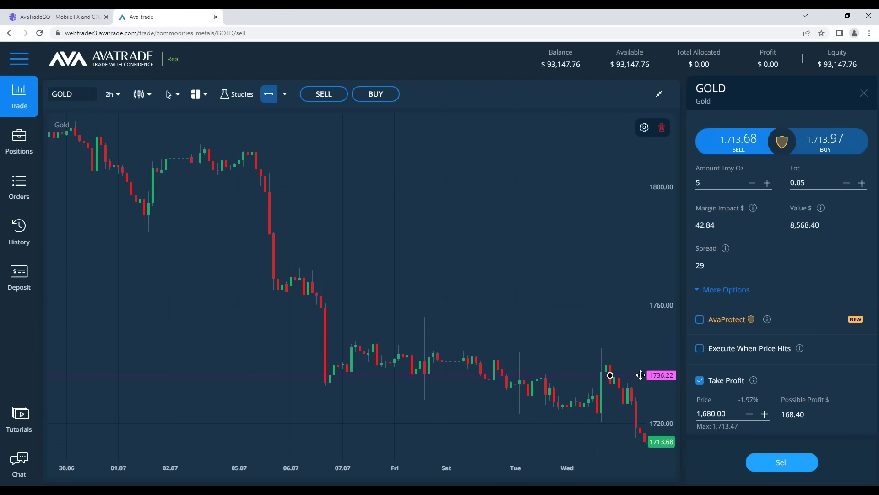
left_click(632, 342)
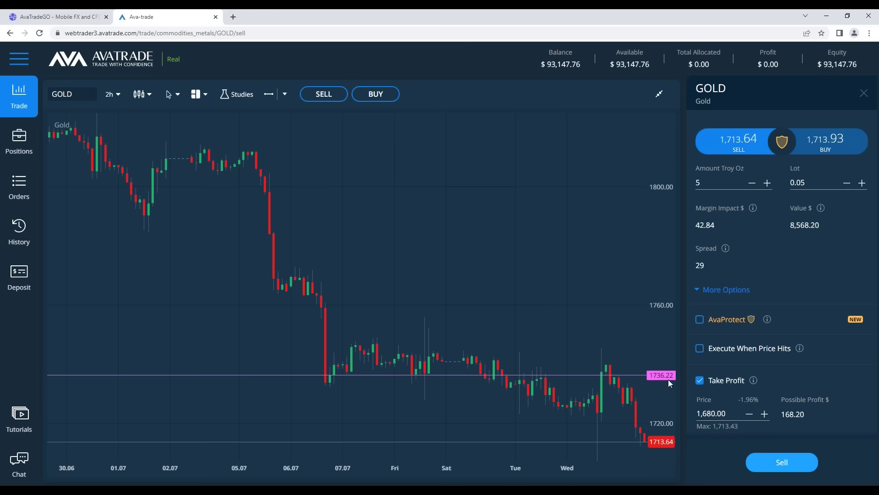
Enable a stop loss at 1,735.00 on the GOLD sell ticket
scroll(760, 362, "down", 1)
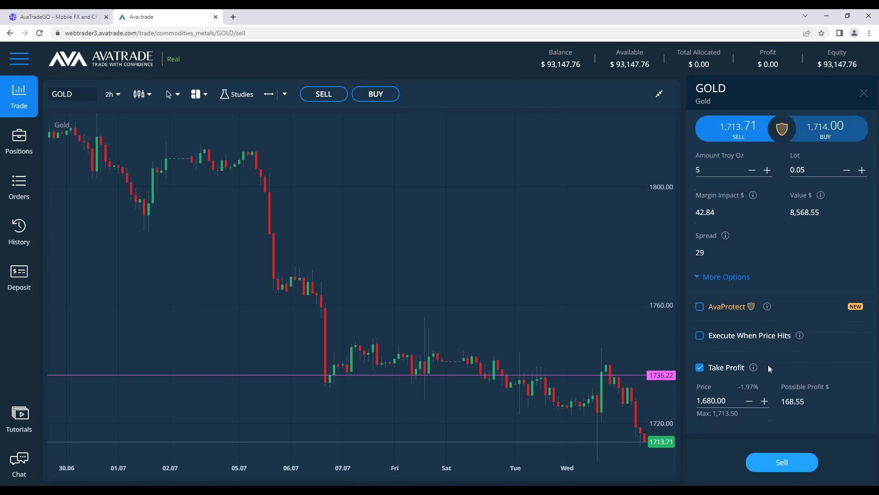
scroll(768, 364, "down", 2)
left_click(700, 424)
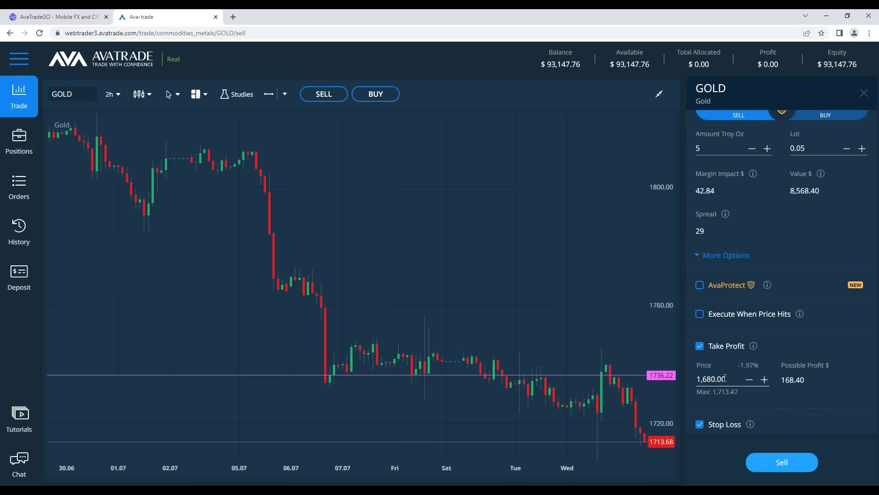
scroll(756, 413, "down", 1)
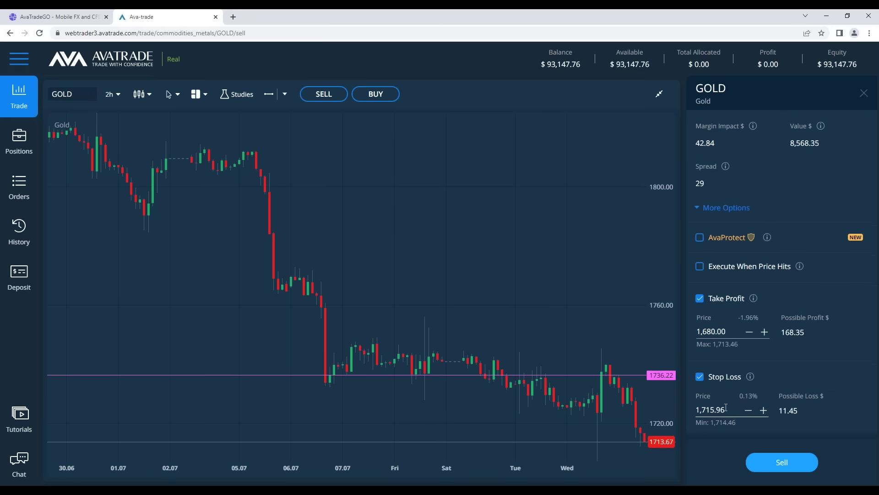
double_click(720, 410)
type("1")
type("735")
left_click(825, 422)
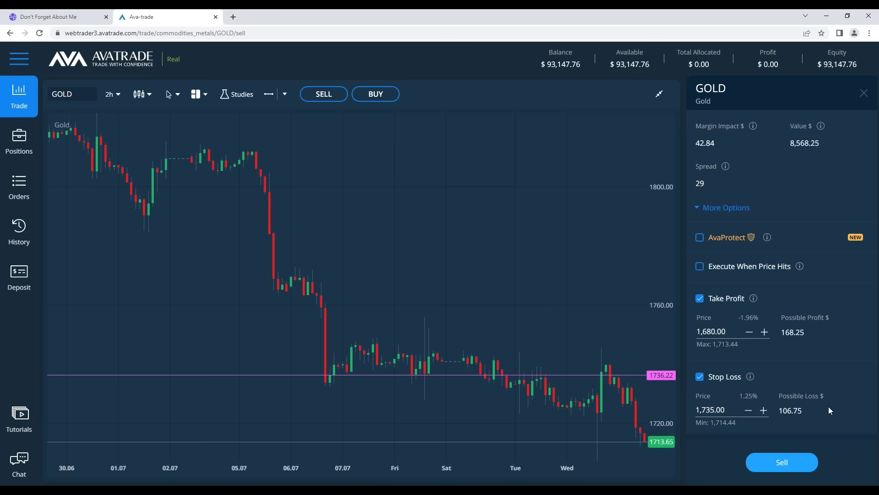
scroll(828, 406, "up", 2)
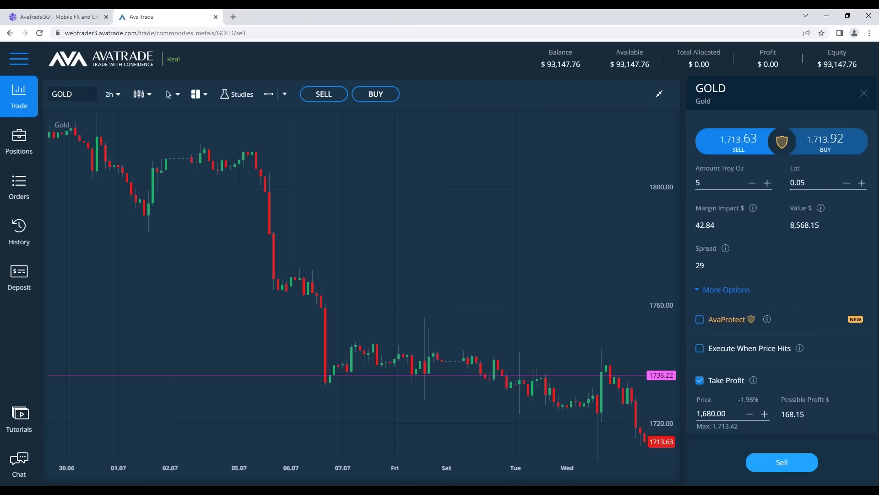
scroll(801, 344, "down", 2)
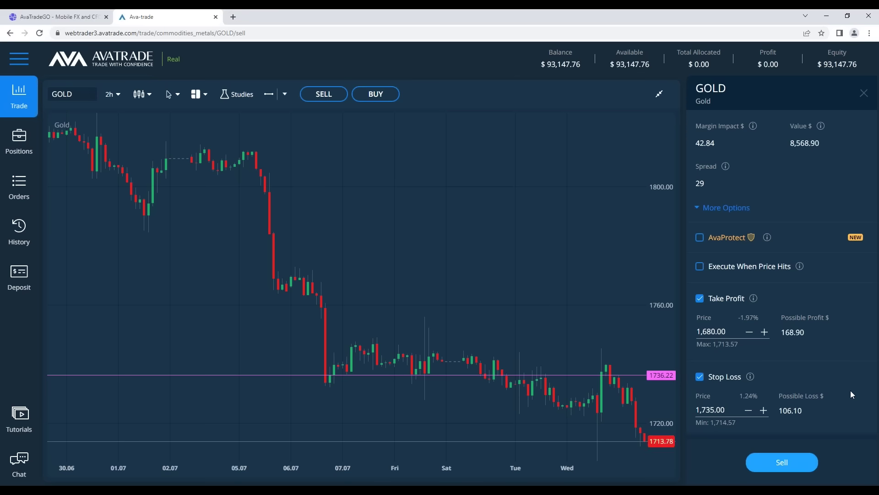
scroll(851, 391, "up", 3)
mouse_move(821, 208)
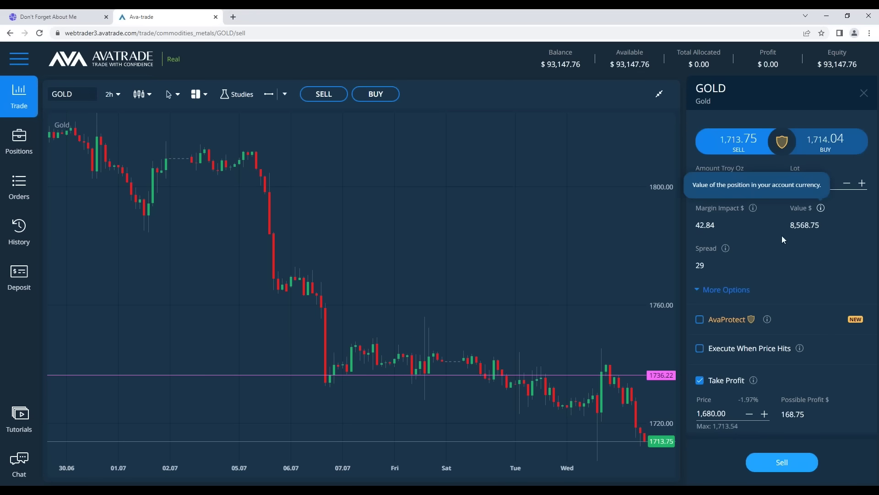
Set the order's lot size to 0.24 (24 troy oz)
key("BackSpace")
key("BackSpace")
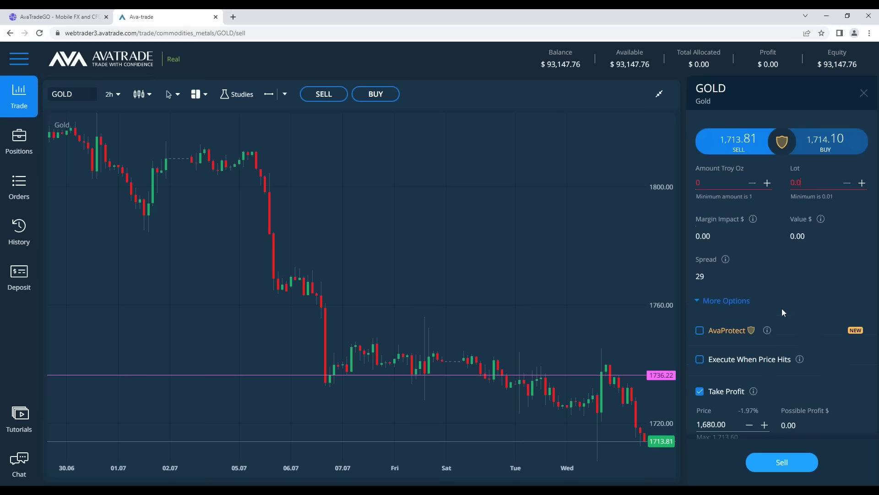
type("22")
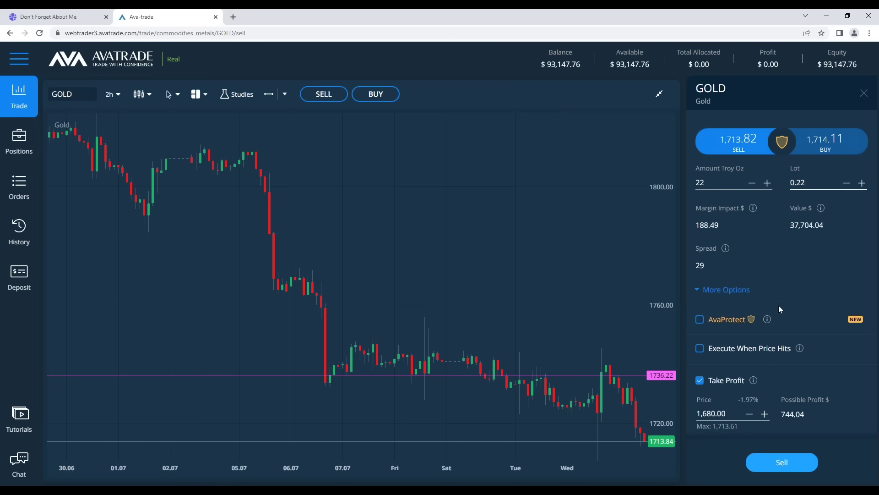
scroll(818, 300, "down", 2)
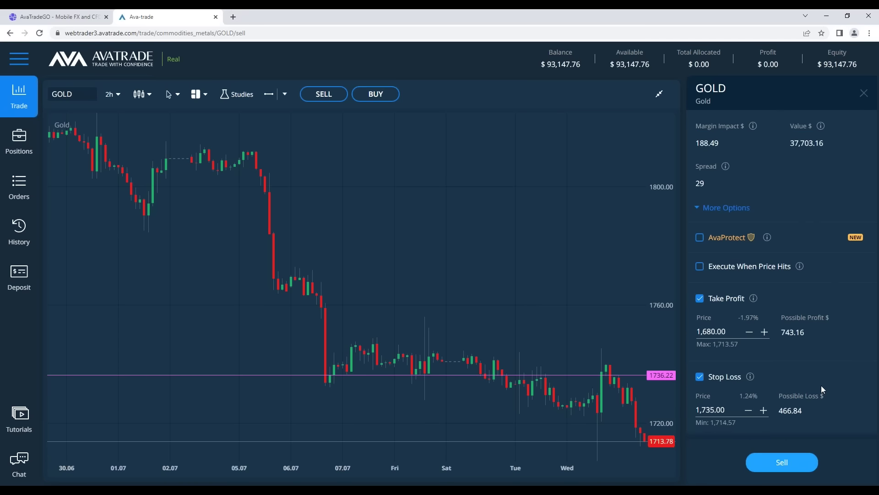
scroll(862, 354, "up", 2)
key("BackSpace")
type("3")
scroll(840, 267, "down", 2)
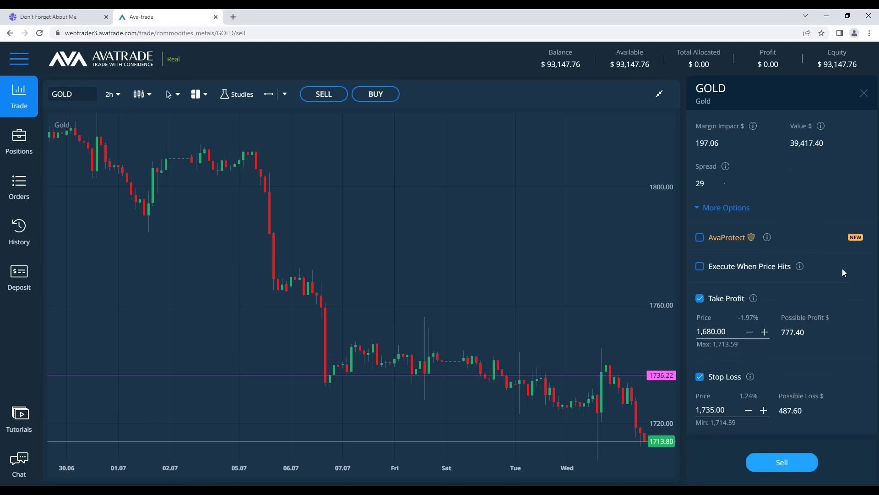
scroll(803, 236, "up", 2)
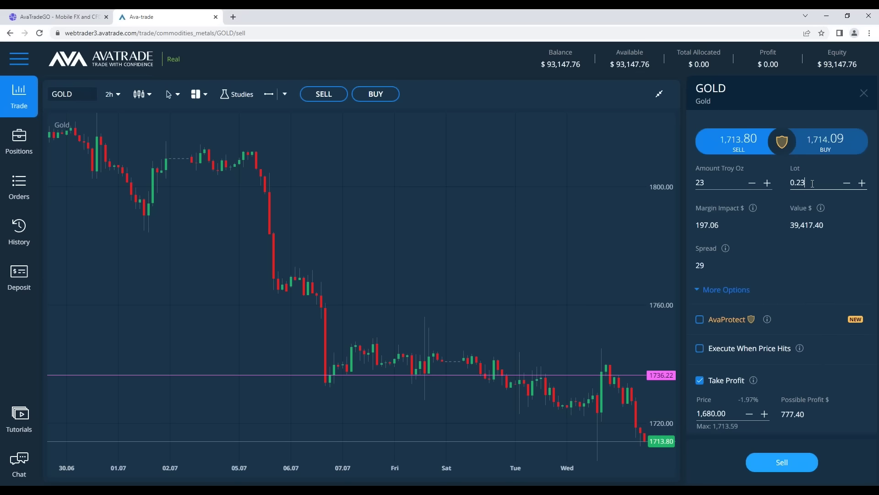
key("BackSpace")
type("4")
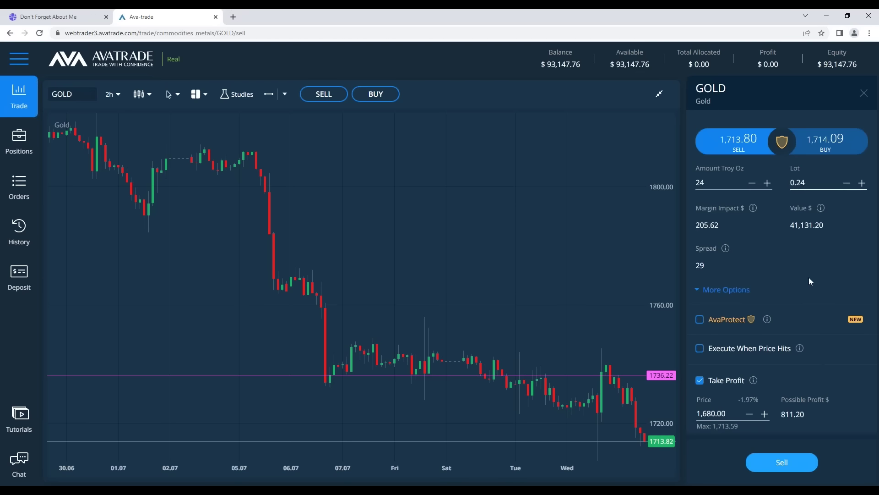
scroll(815, 284, "down", 2)
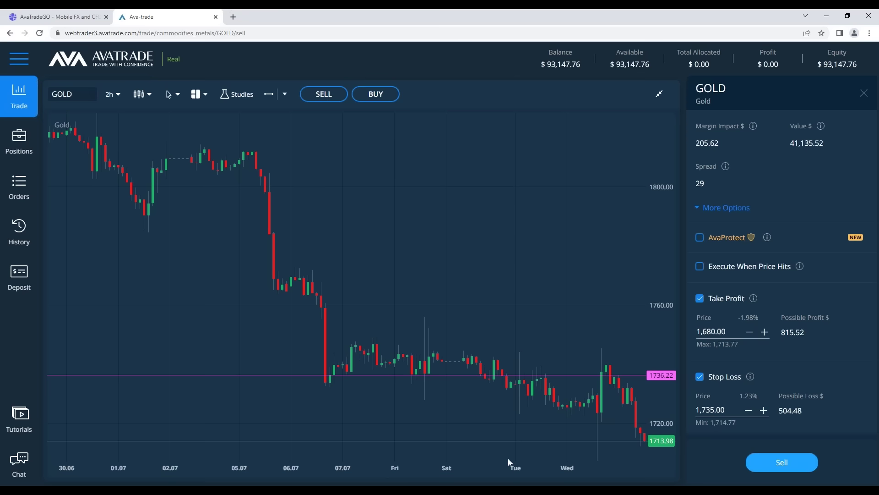
Place the GOLD sell order with its take profit and stop loss
left_click(780, 463)
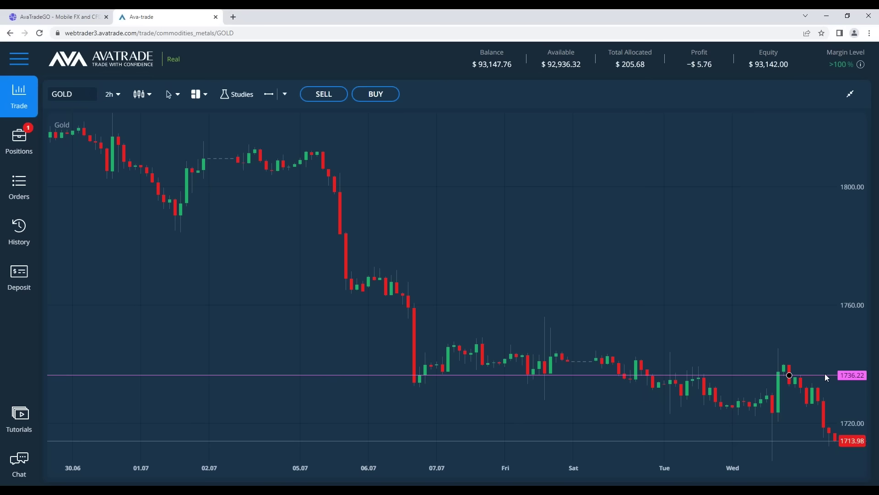
Lower the horizontal line to 1721.65 and draw another at 1783.96
left_click_drag(826, 372, 821, 416)
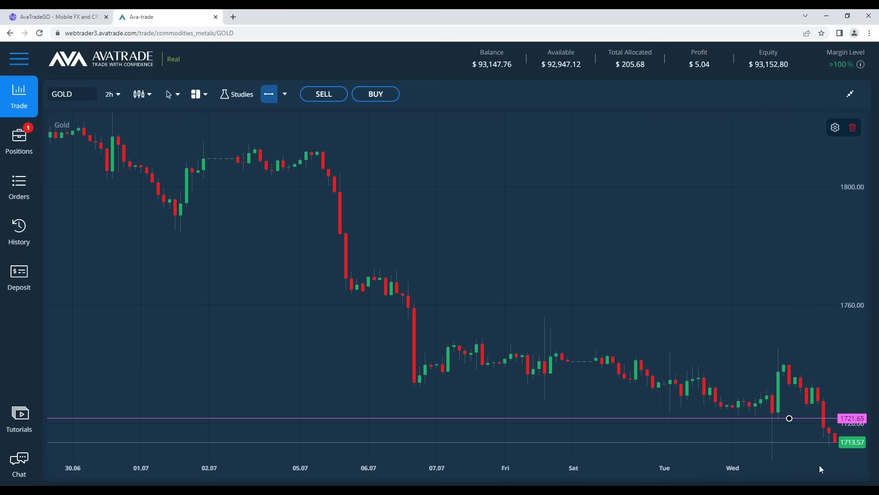
left_click(269, 95)
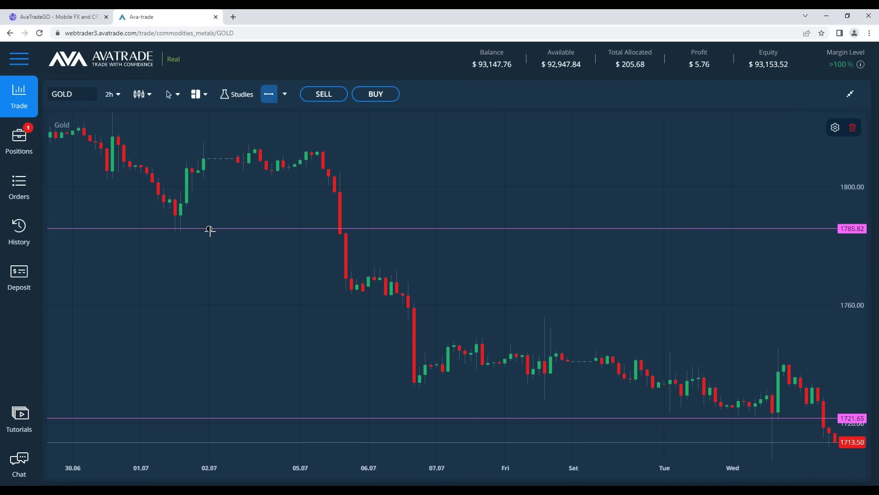
left_click(210, 234)
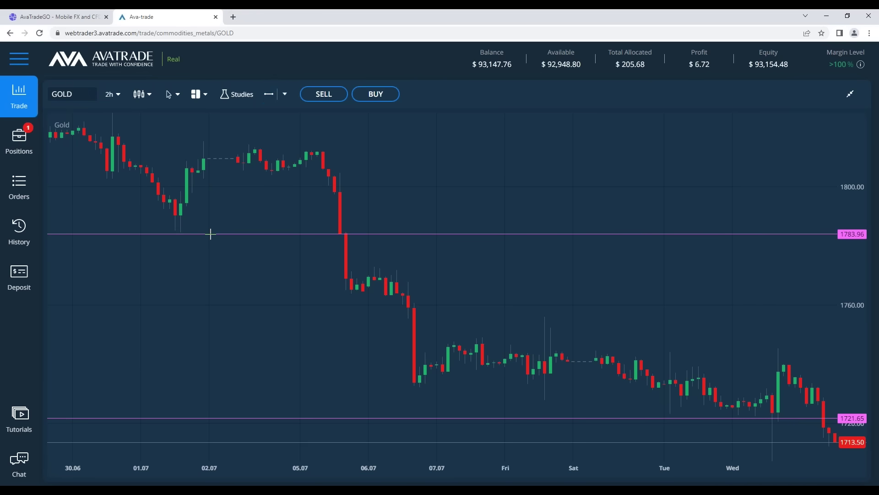
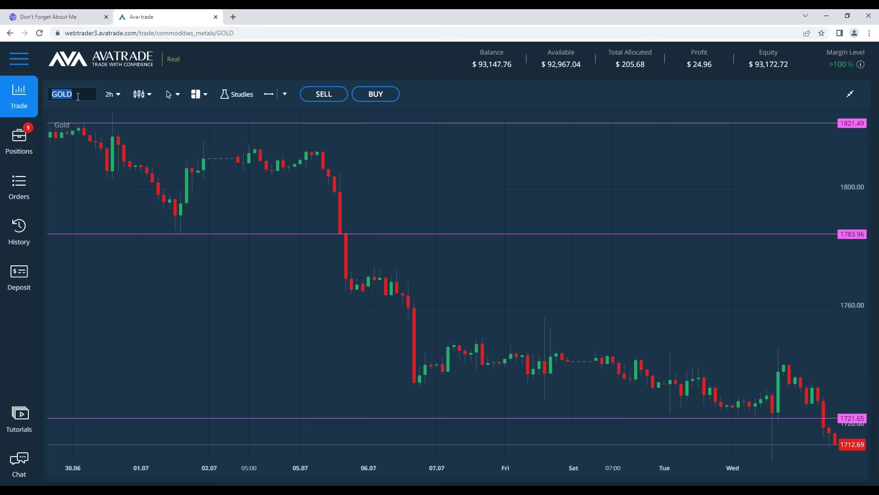
Switch the chart symbol to EURUSD and view it on the monthly timeframe
type("eurusd")
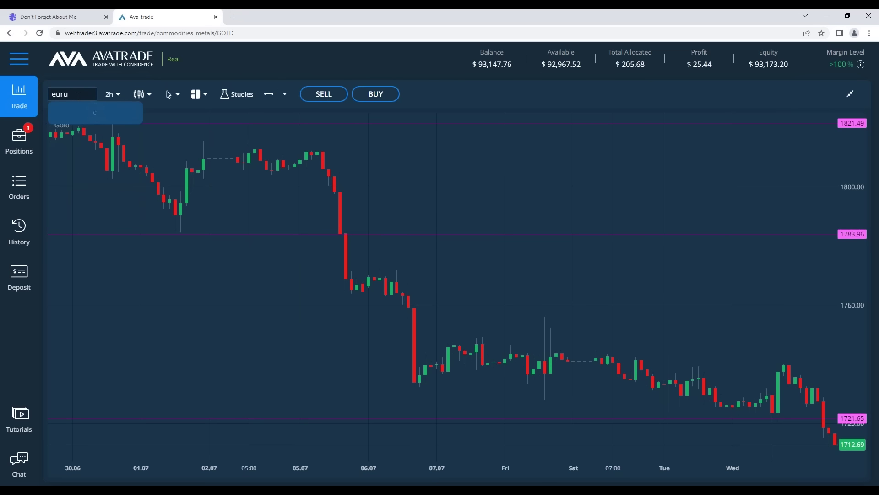
left_click(83, 125)
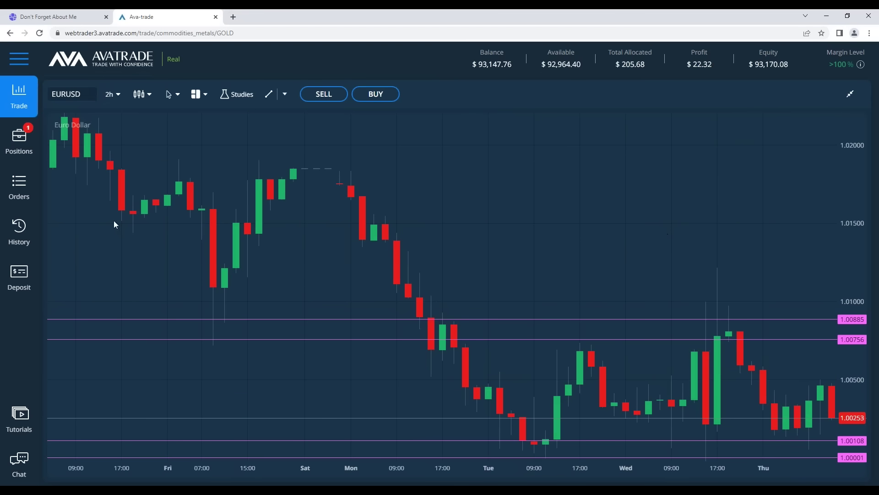
left_click(110, 94)
scroll(117, 182, "down", 3)
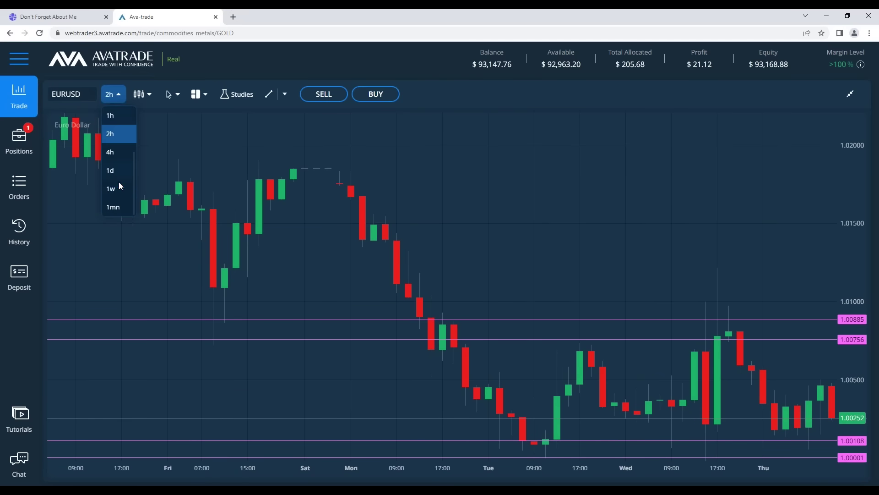
left_click(119, 205)
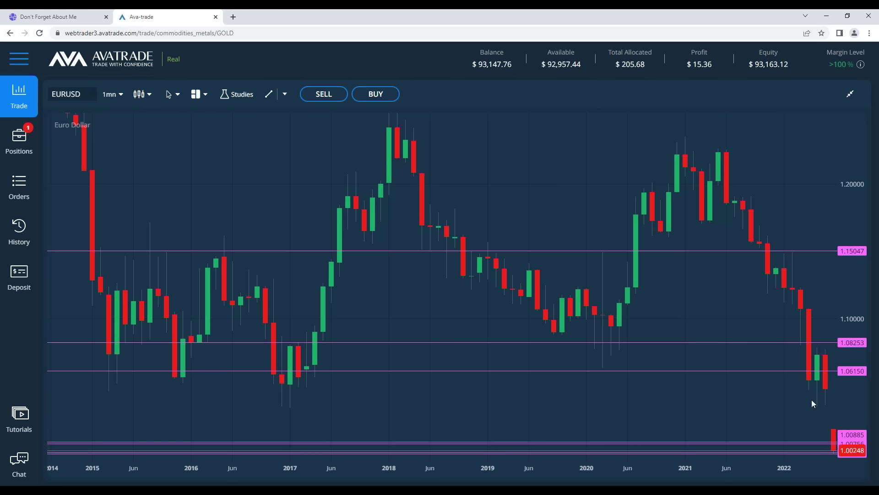
Inspect the horizontal price lines, ending with the 1.08253 level selected
left_click(808, 454)
left_click(746, 387)
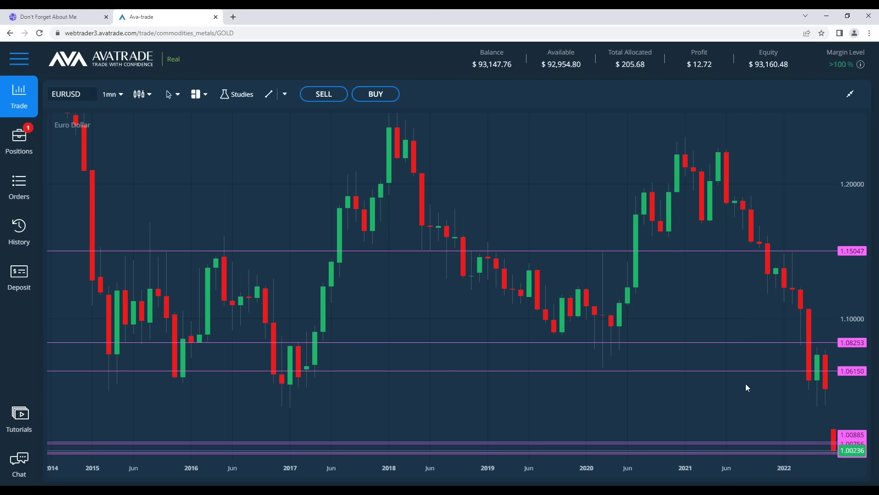
left_click(736, 342)
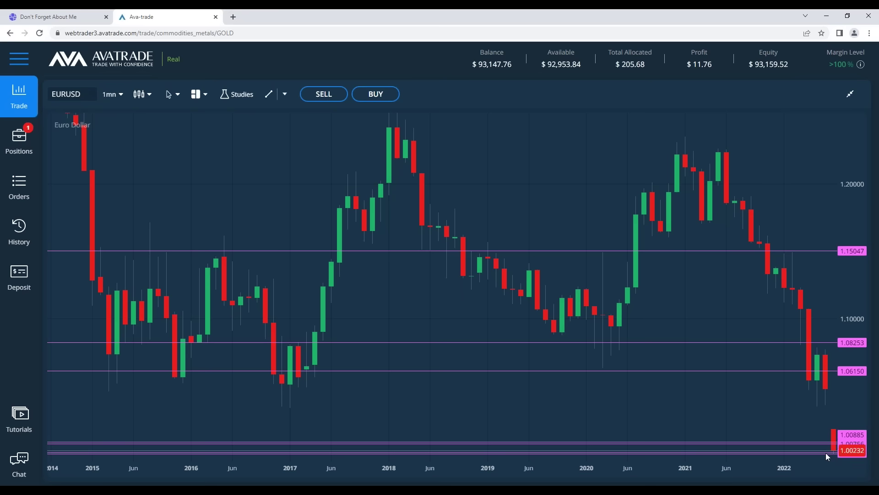
Change the chart to the 30-minute timeframe and select the 1.00108 horizontal line
left_click(112, 94)
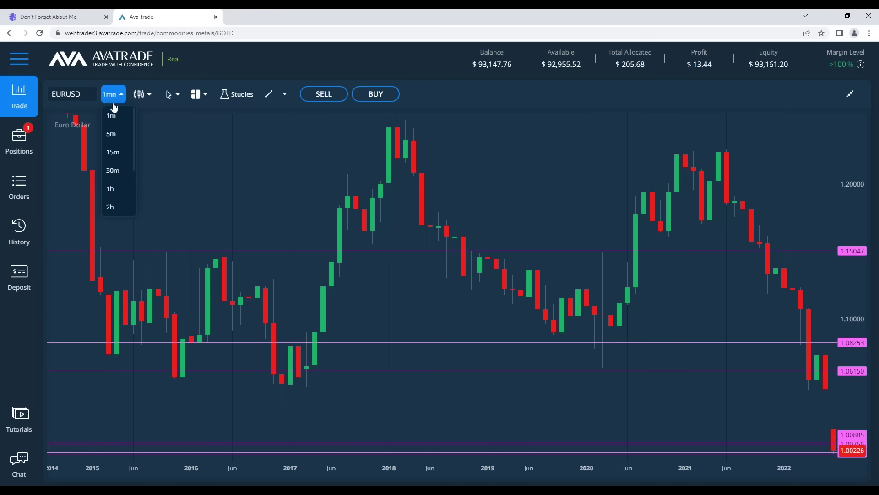
left_click(116, 168)
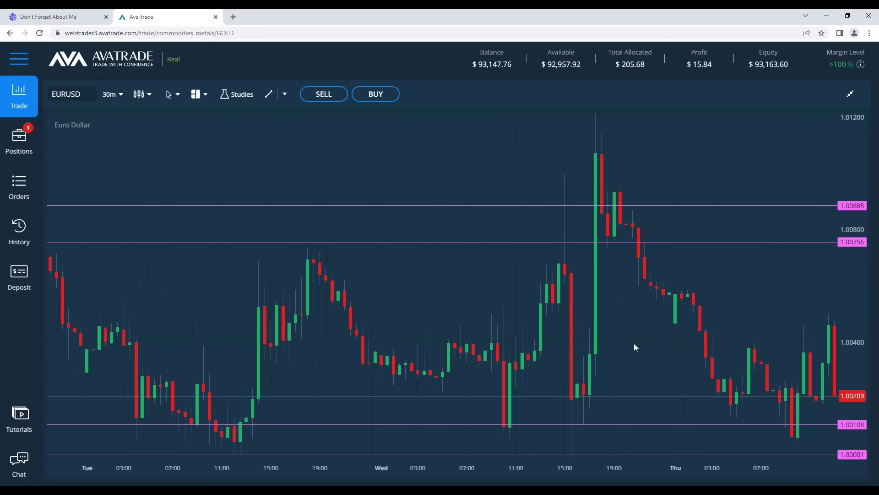
scroll(634, 347, "down", 5)
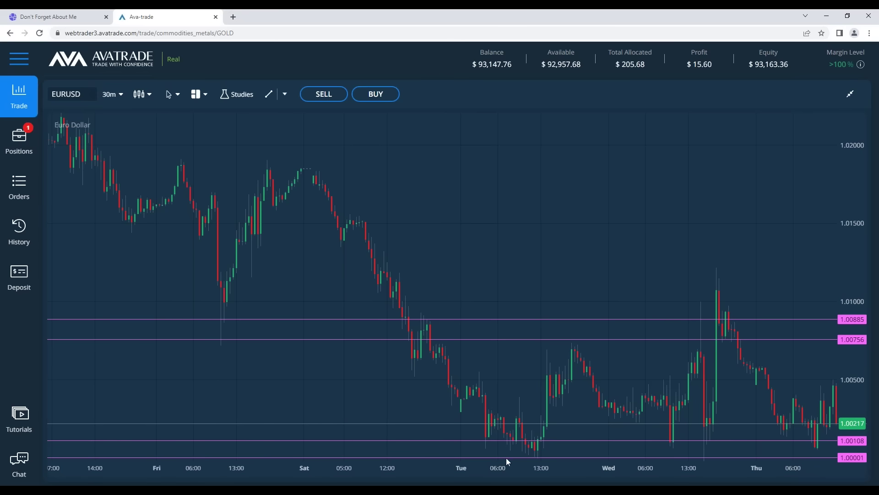
left_click(574, 440)
Drag the selected 1.00108 horizontal line down so it sits at 1.00011
left_click_drag(574, 440, 573, 455)
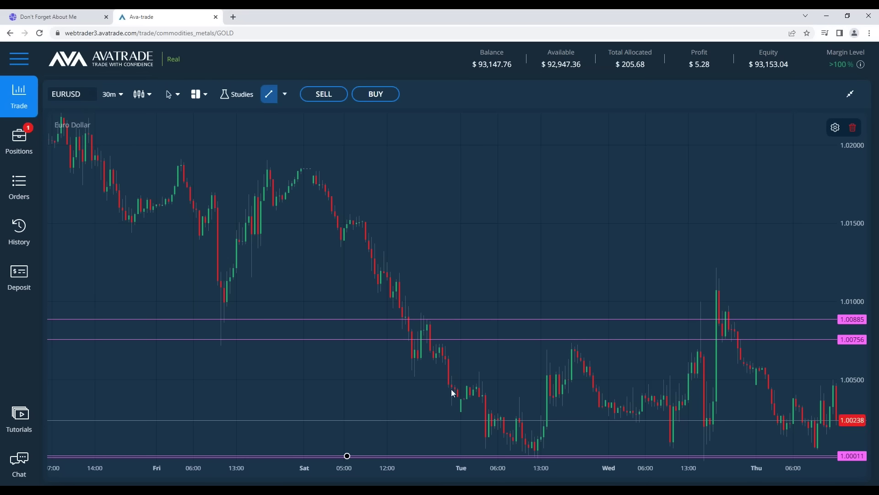
left_click_drag(282, 291, 457, 275)
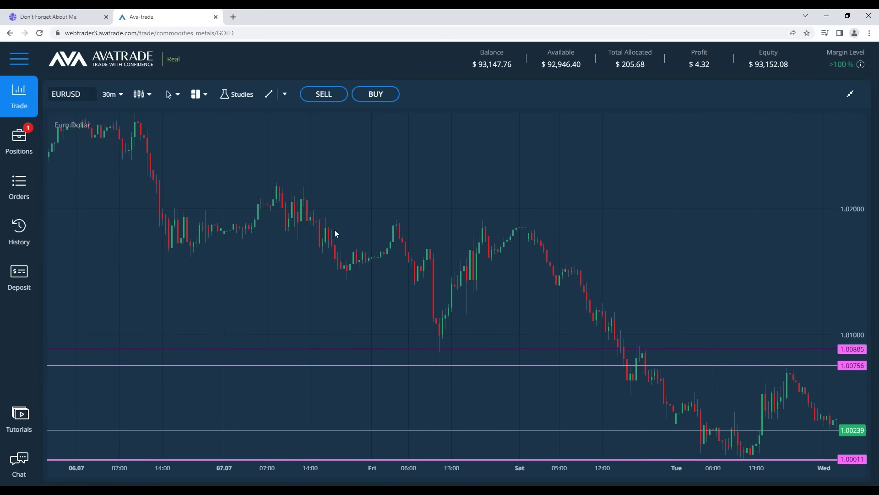
left_click_drag(131, 247, 497, 238)
left_click_drag(127, 197, 254, 205)
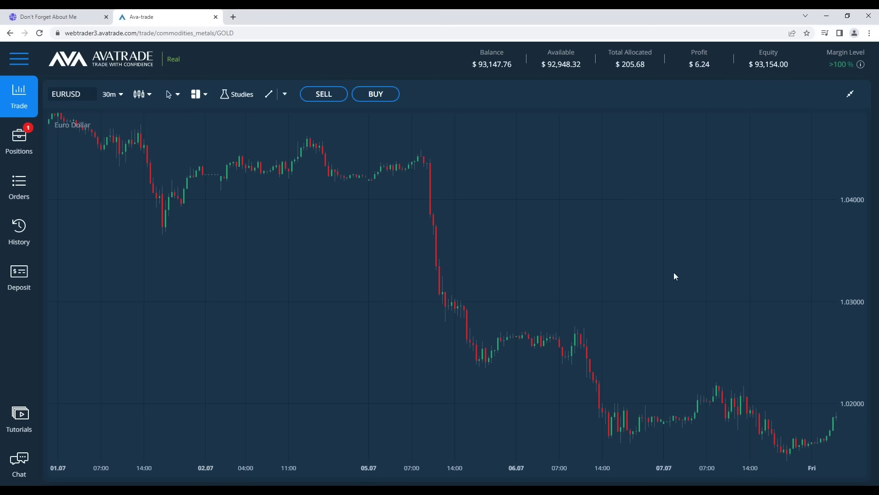
left_click_drag(650, 283, 335, 306)
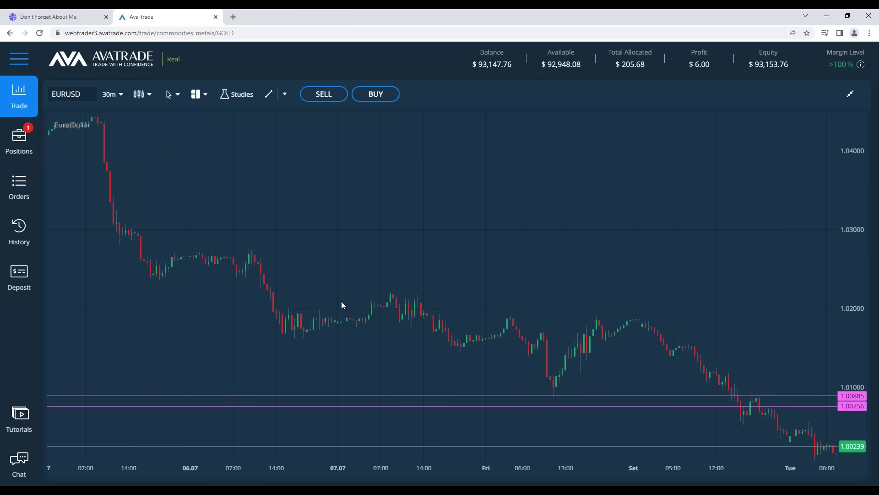
left_click_drag(797, 302, 359, 286)
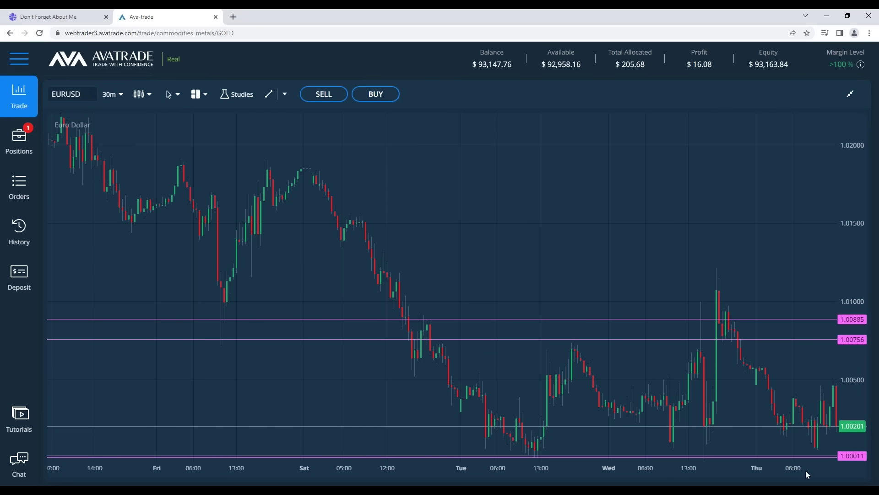
Start a pending EURUSD sell order with an entry price of 0.99900
left_click(318, 98)
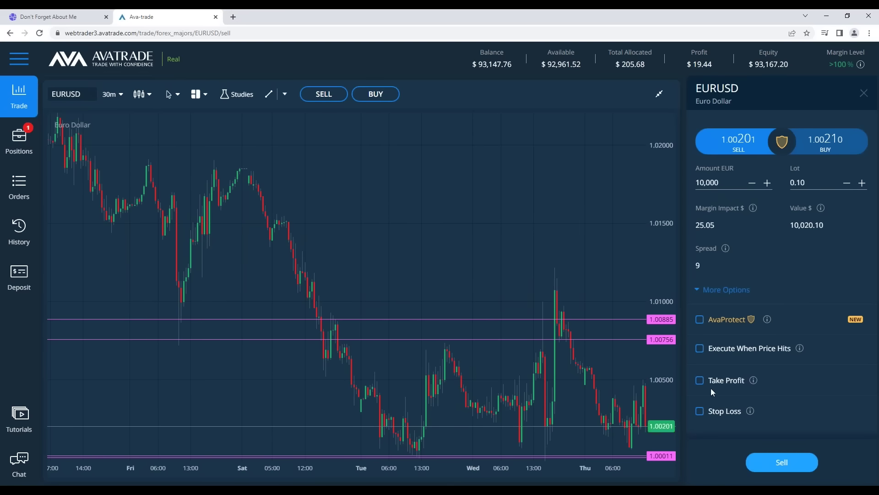
left_click(701, 348)
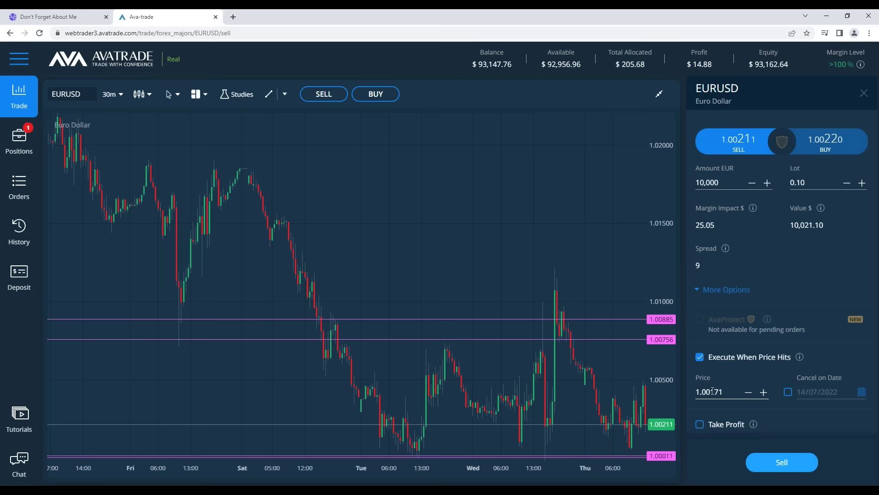
key("BackSpace")
key("BackSpace")
key("BackSpace")
key("BackSpace")
key("BackSpace")
key("BackSpace")
key("BackSpace")
type("0")
key("BackSpace")
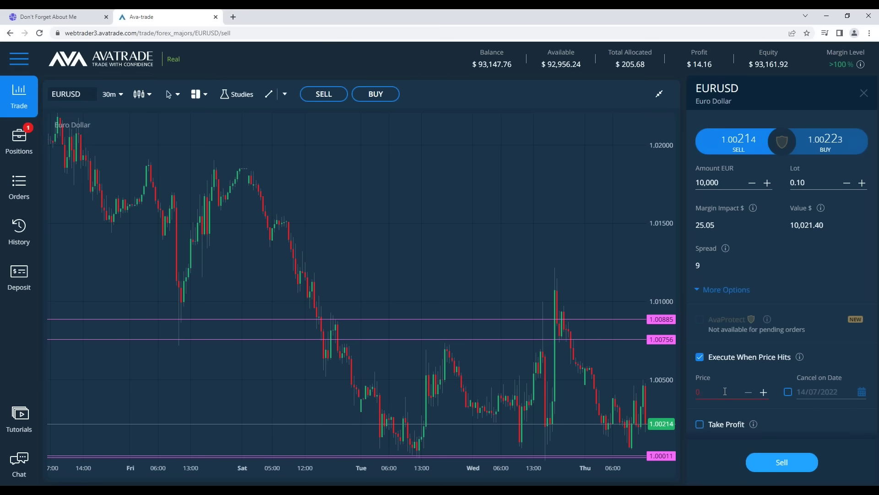
type(".9990")
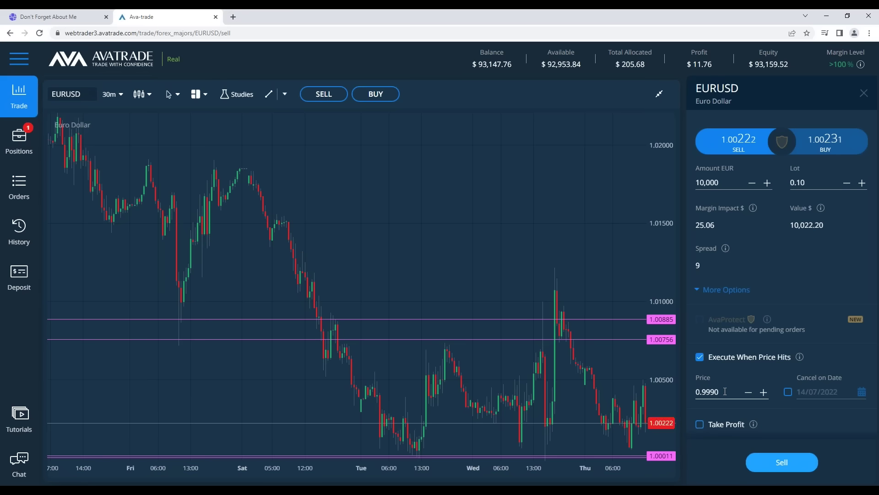
left_click(831, 411)
Enable take profit and set its price to 0.99000, for a possible profit of 90.00
scroll(812, 398, "down", 1)
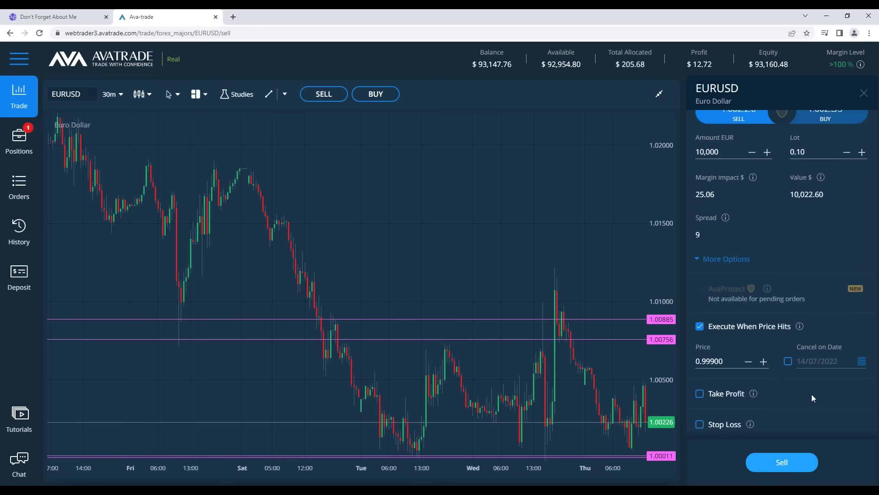
left_click(700, 394)
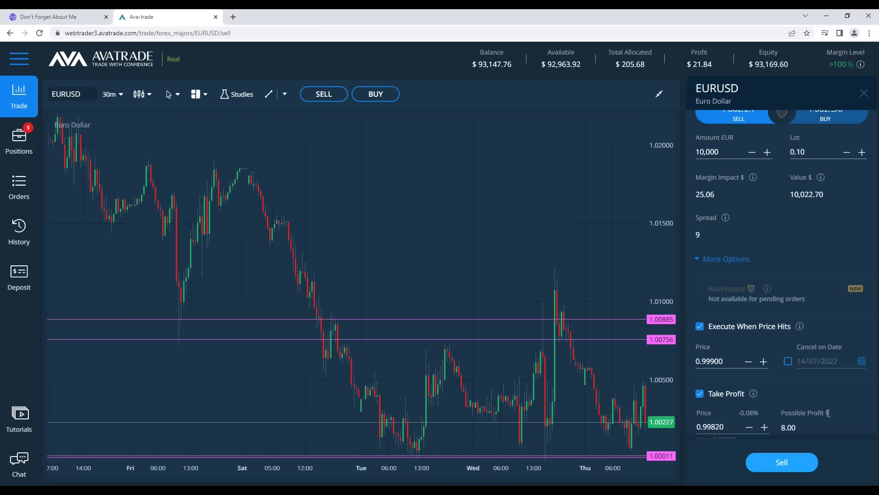
scroll(828, 412, "down", 1)
left_click(740, 381)
key("BackSpace")
key("BackSpace")
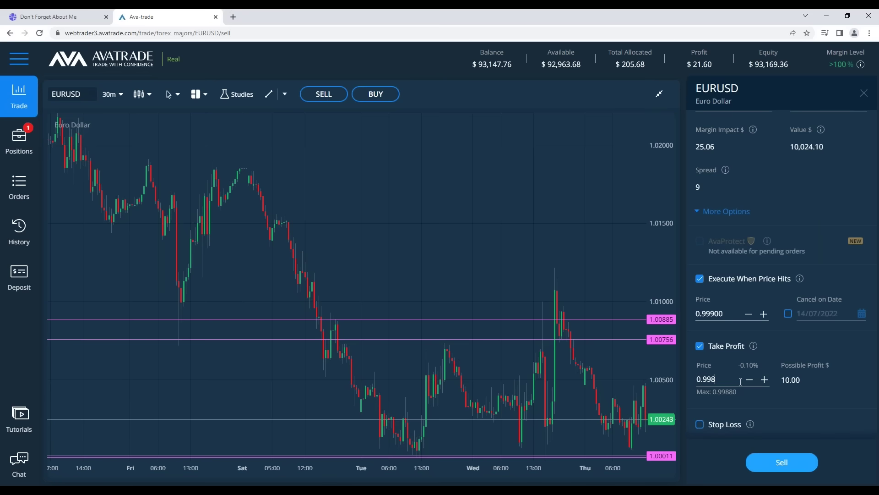
key("BackSpace")
key("BackSpace")
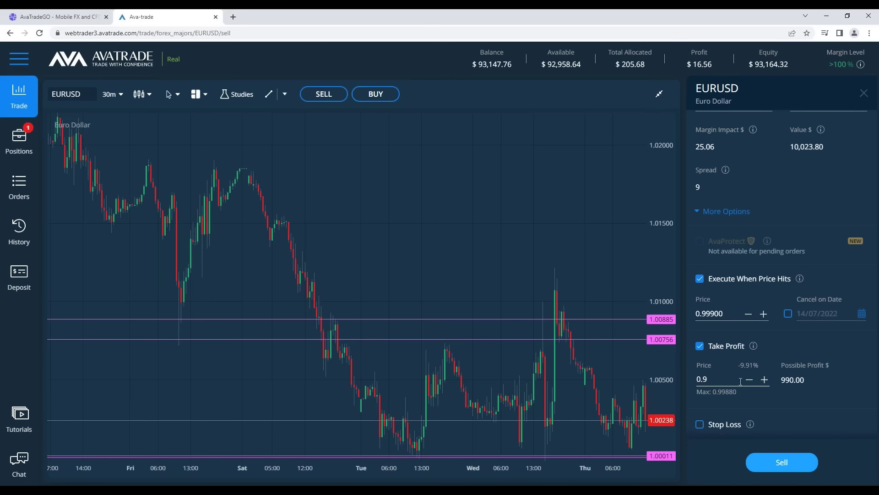
type("5")
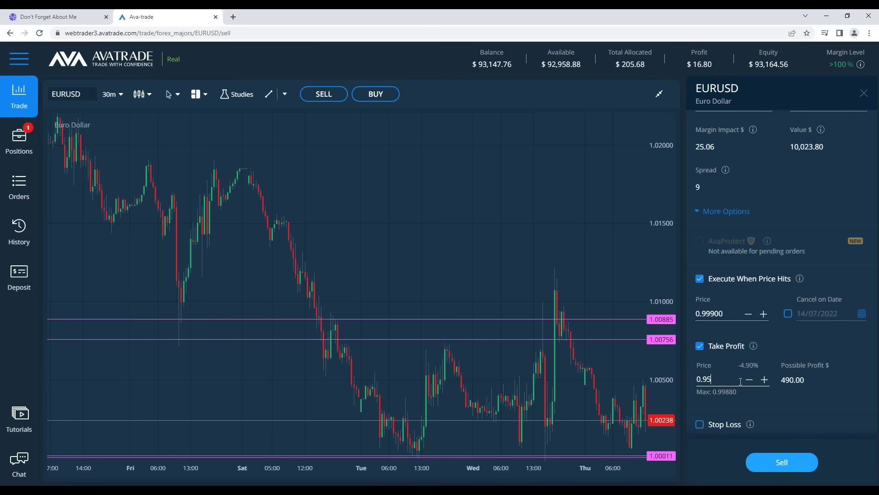
left_click(832, 392)
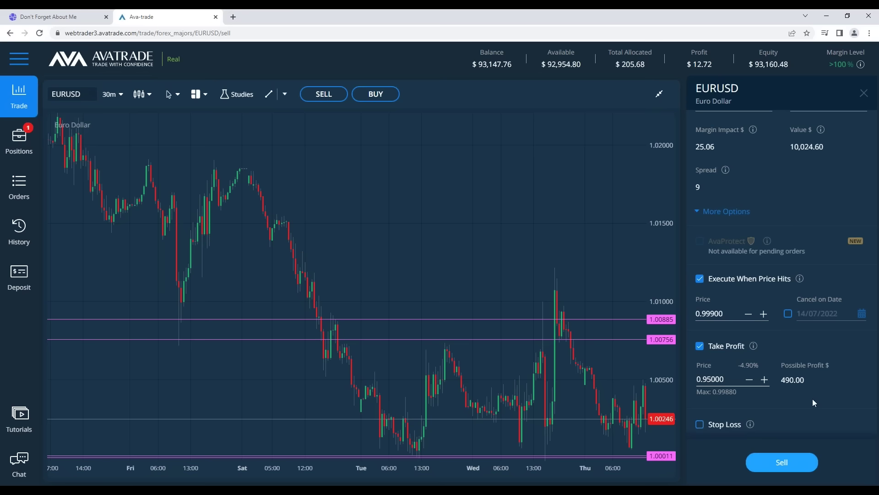
key("BackSpace")
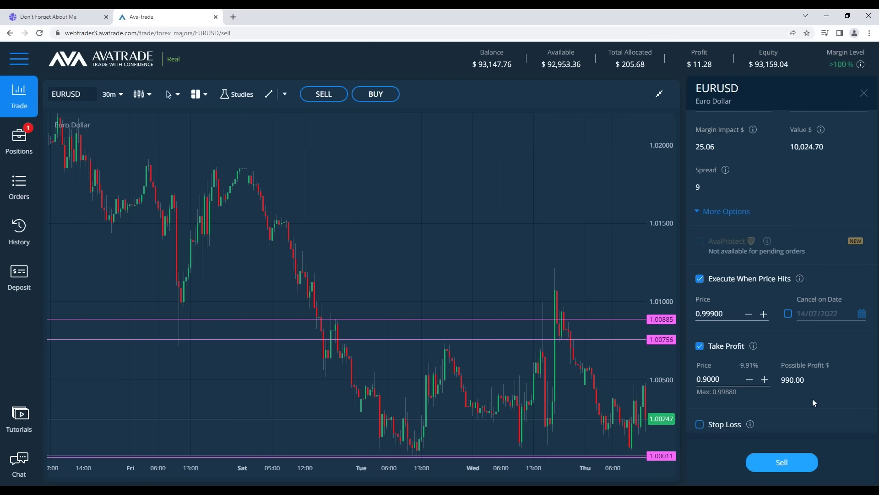
type("9")
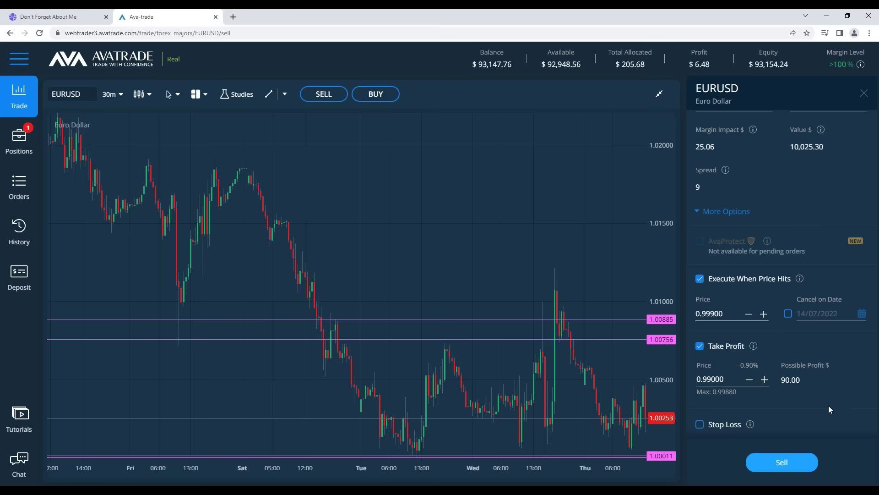
Enable the stop loss and set its price to 1.00150, risking 25.00
left_click(700, 424)
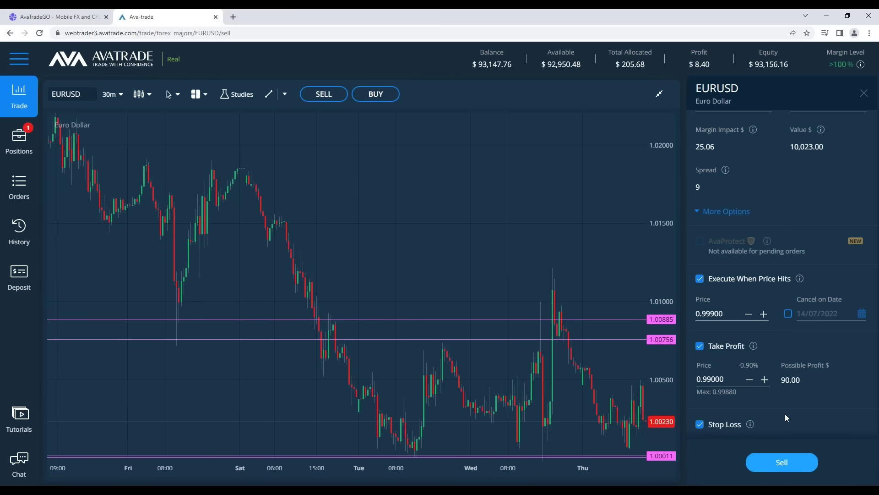
scroll(786, 414, "down", 1)
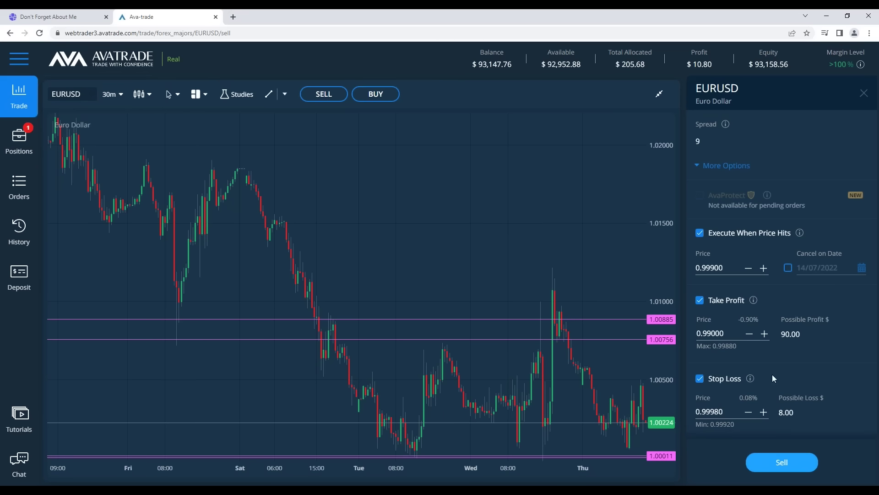
left_click(735, 411)
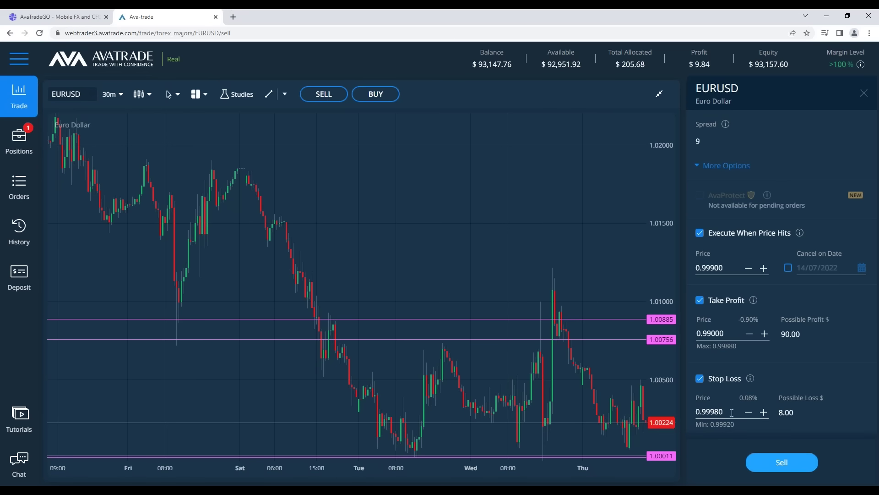
key("BackSpace")
key("BackSpace")
key("BackSpace")
key("BackSpace")
key("BackSpace")
key("BackSpace")
key("BackSpace")
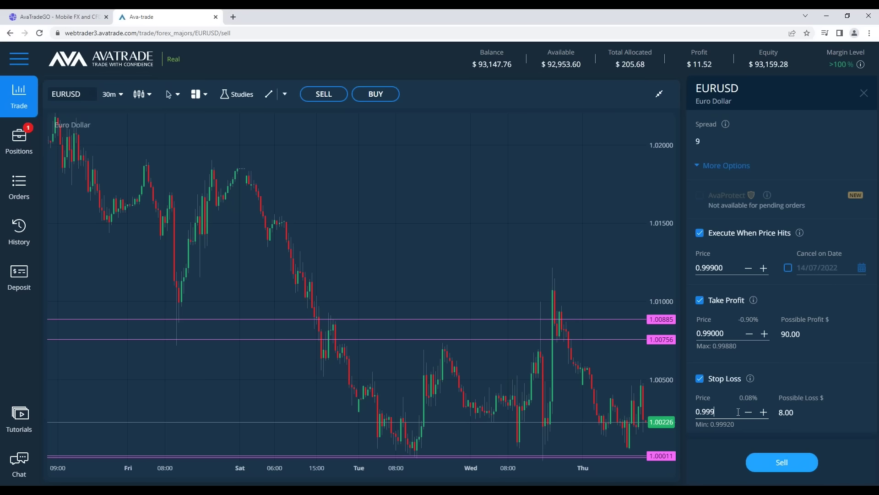
type("1.")
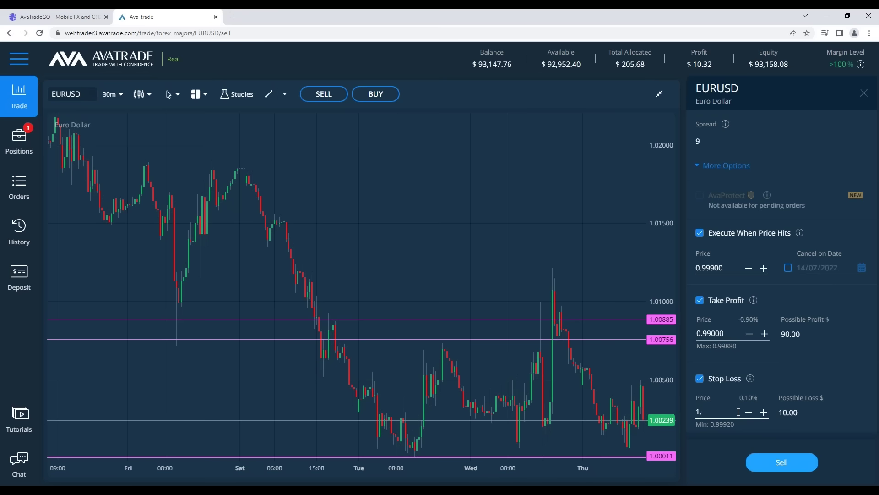
type("15")
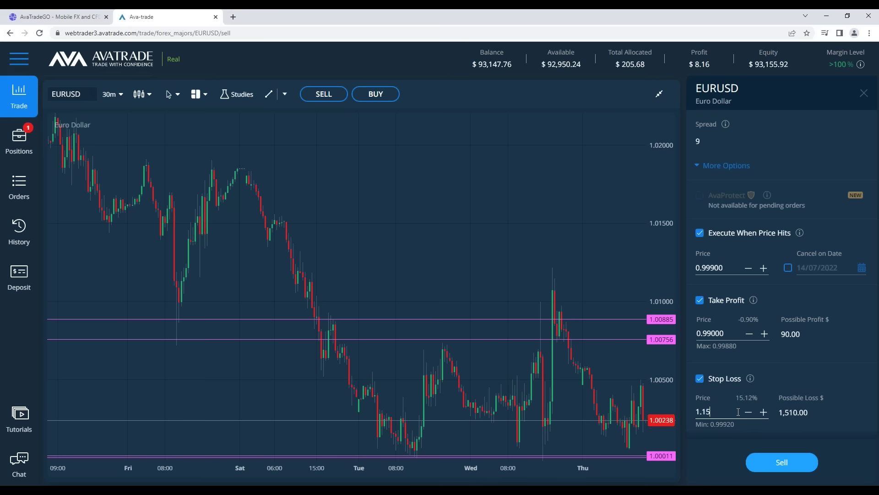
left_click(862, 411)
left_click(743, 411)
key("BackSpace")
key("BackSpace")
key("BackSpace")
key("BackSpace")
key("BackSpace")
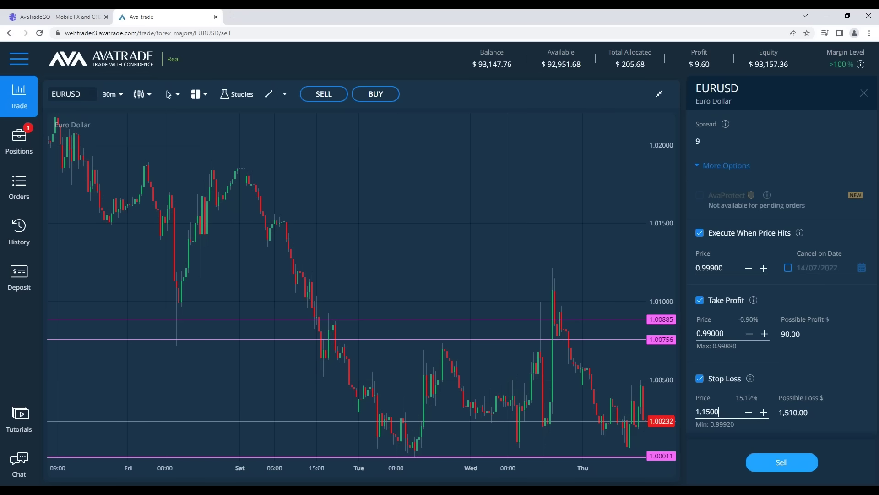
type("001")
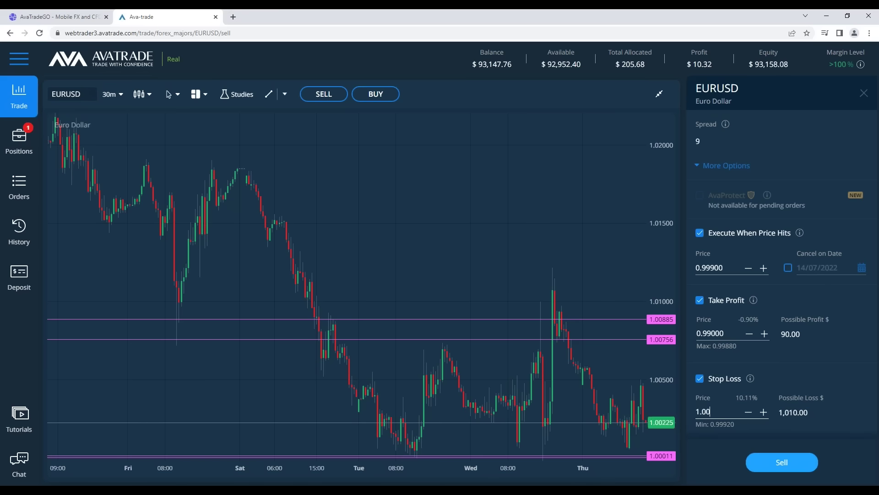
type("5")
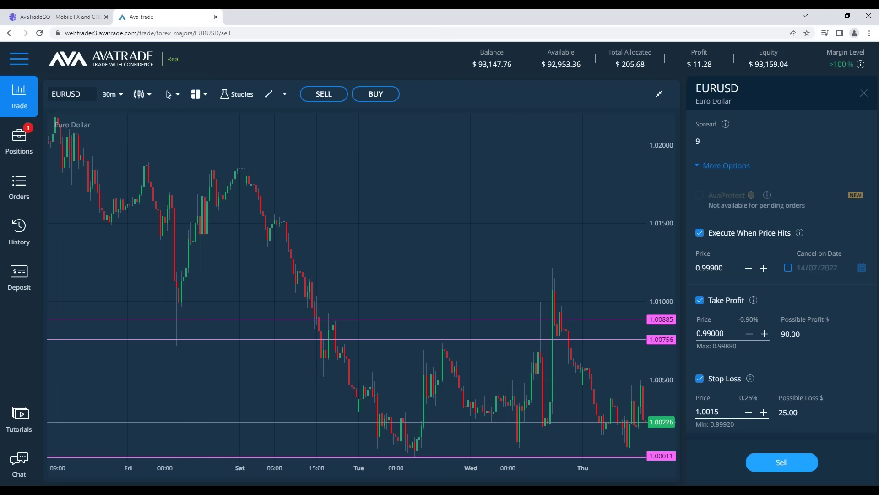
left_click(832, 423)
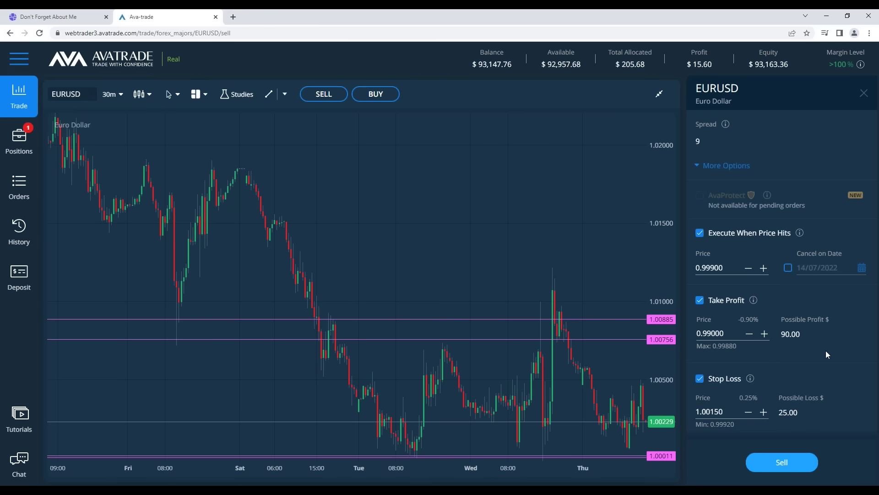
Change the lot size to 1, check the levels, and submit the pending EURUSD sell
scroll(826, 351, "up", 3)
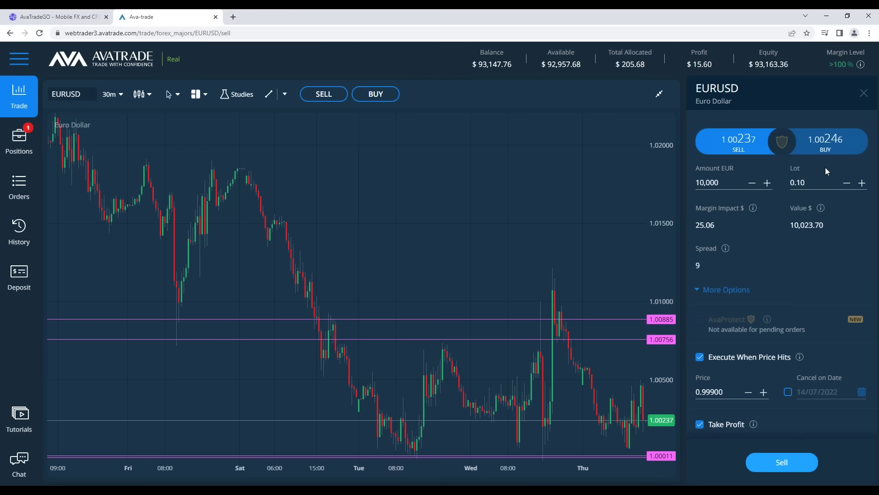
key("BackSpace")
key("BackSpace")
key("BackSpace")
type("1")
scroll(847, 315, "down", 3)
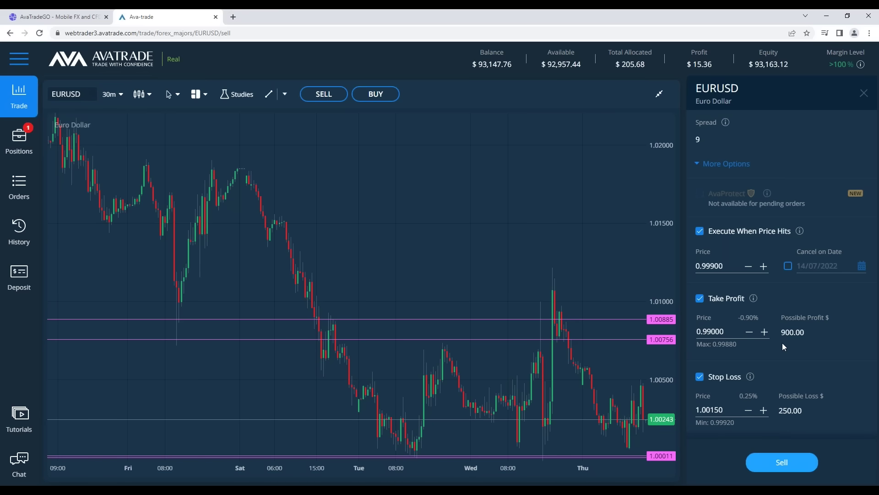
scroll(813, 386, "up", 3)
scroll(795, 301, "down", 3)
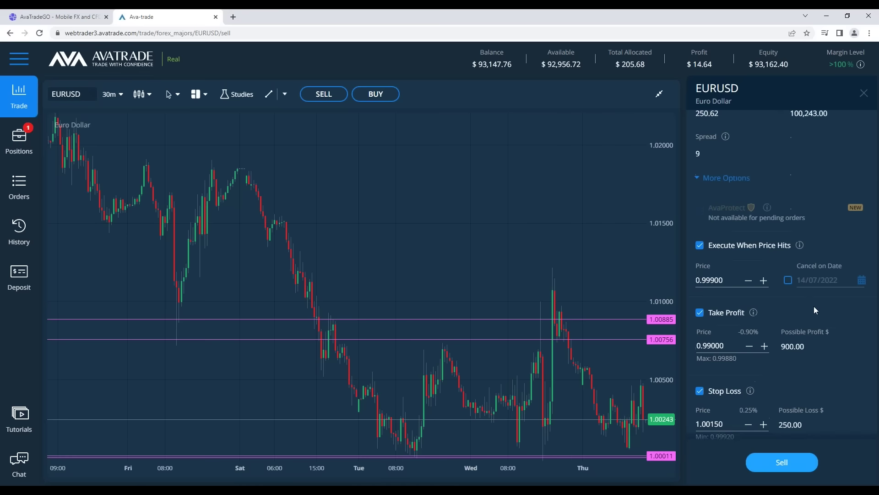
left_click(781, 461)
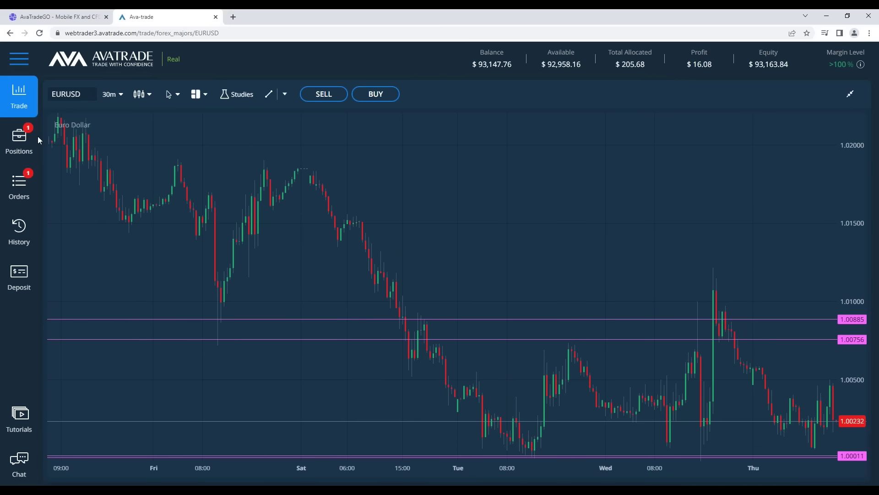
Go to Positions, then Orders, to list the pending EURUSD sell at 0.999
left_click(18, 140)
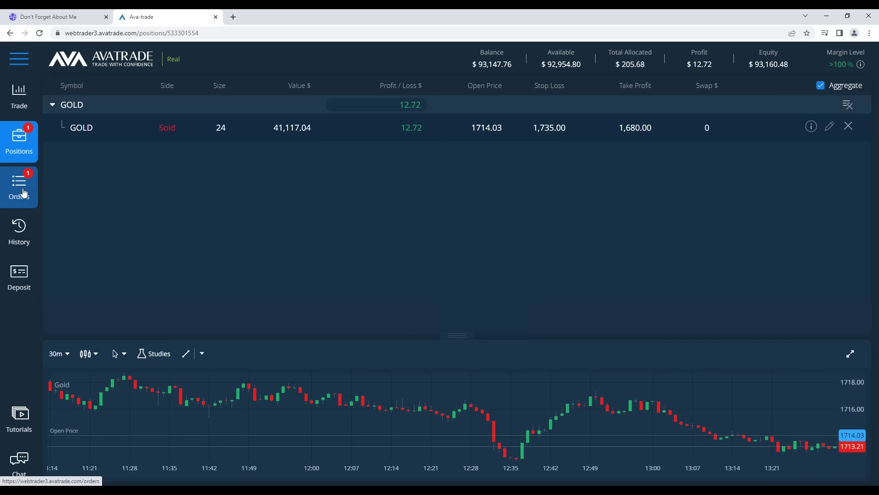
left_click(24, 192)
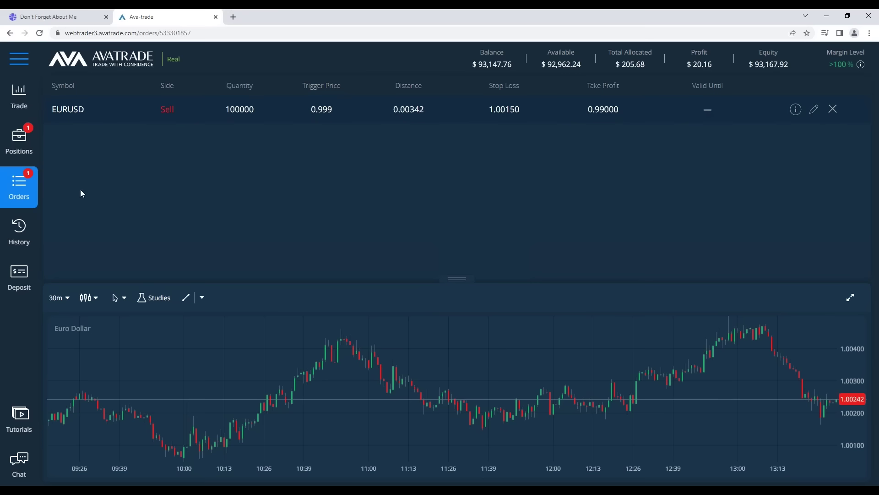
Return to the Trade view and expand the symbol price list above the chart
left_click(19, 96)
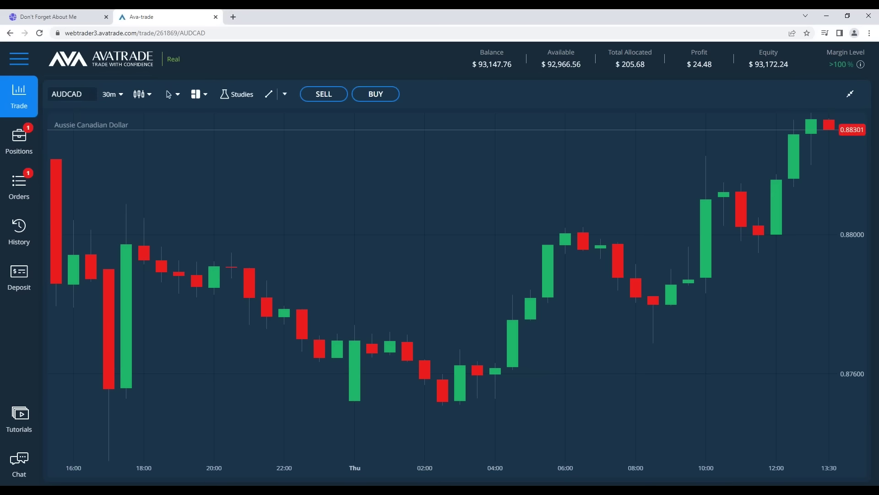
left_click(854, 94)
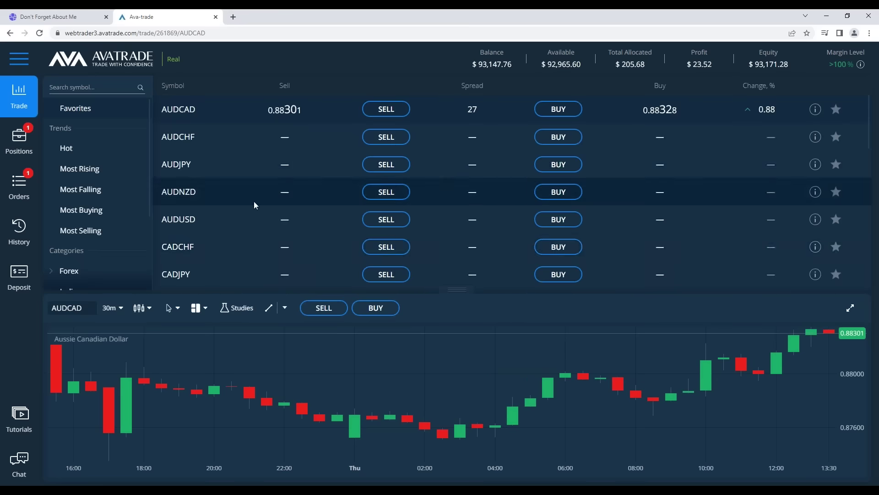